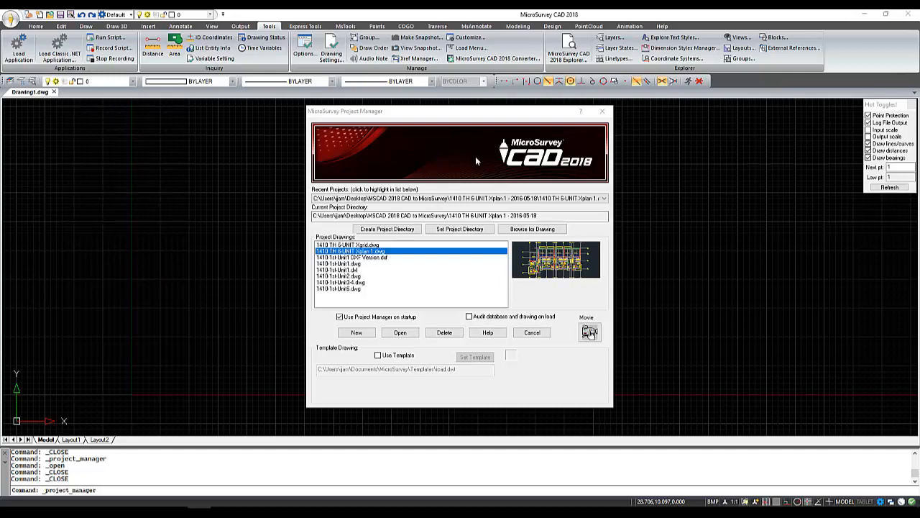
- Pick the recent 1410 TH 6-UNIT Xplan 1.dwg project and preview its Xgrid, Xplan 1 and 1410-1st-Unit1 DWG and DXF drawings
{"action": "left_click", "coordinate": [527, 198]}
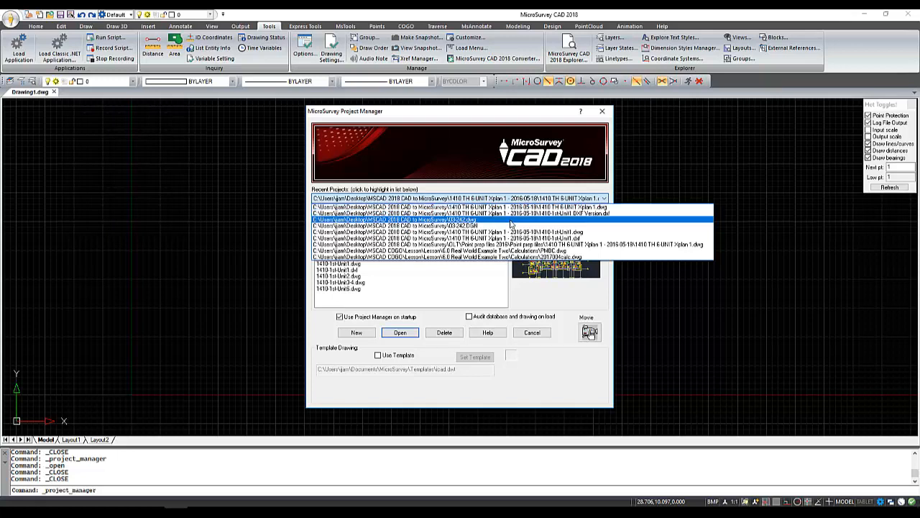
{"action": "left_click", "coordinate": [460, 207]}
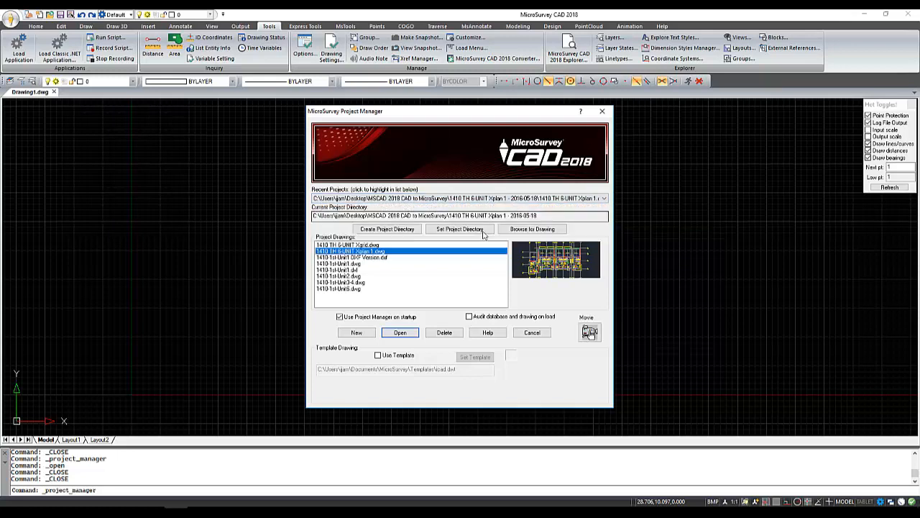
{"action": "left_click", "coordinate": [368, 245]}
{"action": "left_click", "coordinate": [365, 251]}
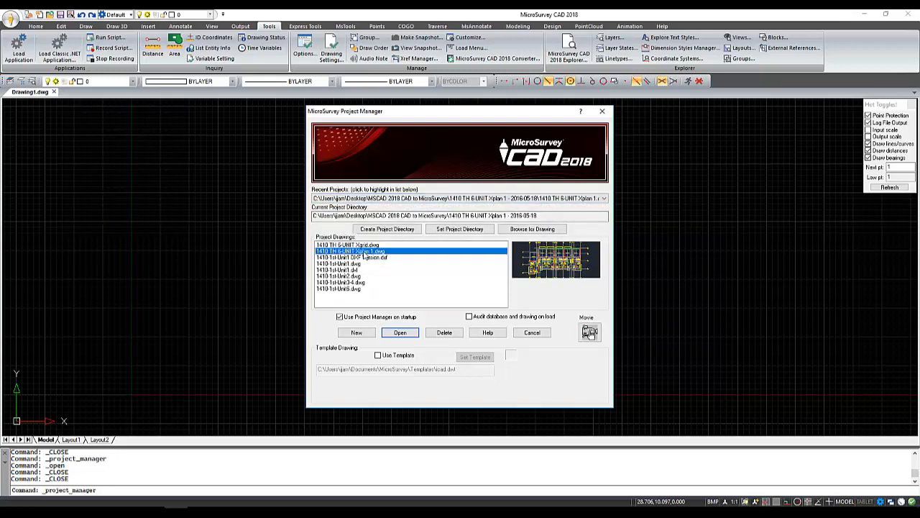
{"action": "left_click", "coordinate": [361, 258]}
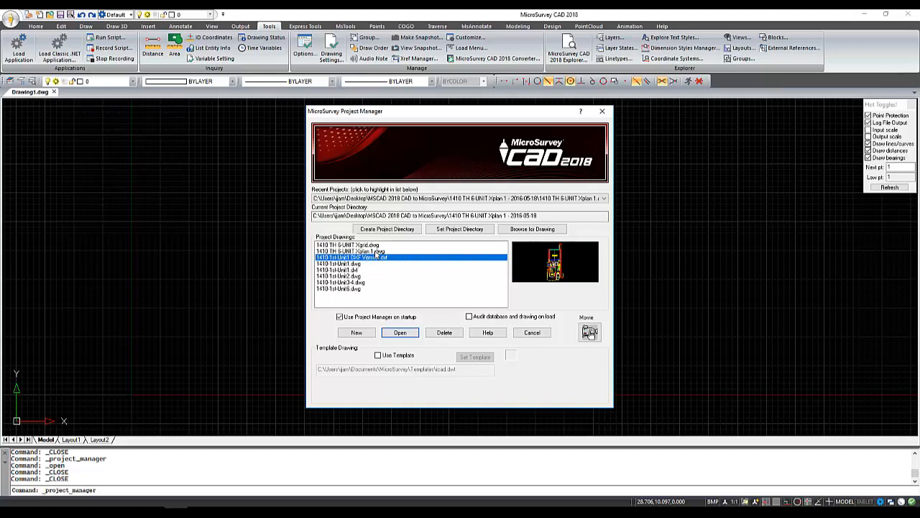
{"action": "left_click", "coordinate": [351, 264]}
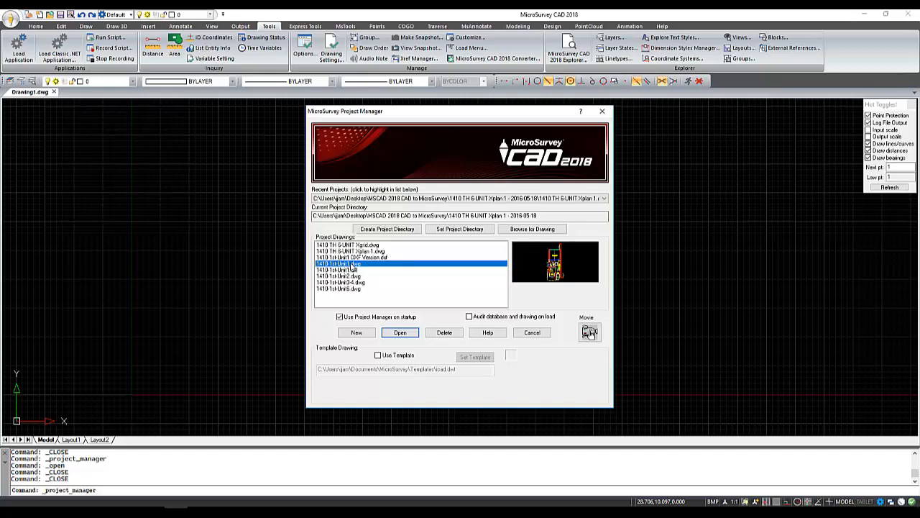
{"action": "left_click", "coordinate": [349, 269]}
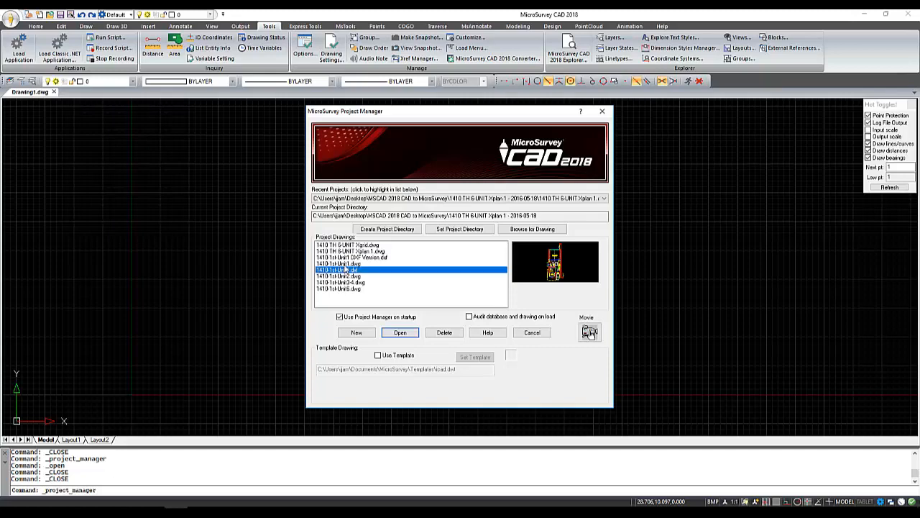
{"action": "left_click", "coordinate": [346, 263]}
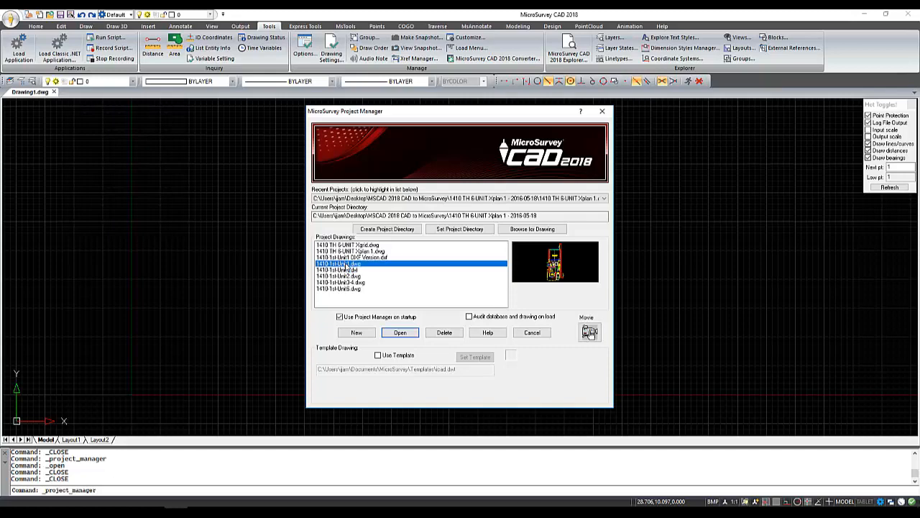
- Set the project directory to the MSCAD 2018 CAD to MicroSurvey folder and preview 03-242a.dwg
{"action": "left_click", "coordinate": [469, 230]}
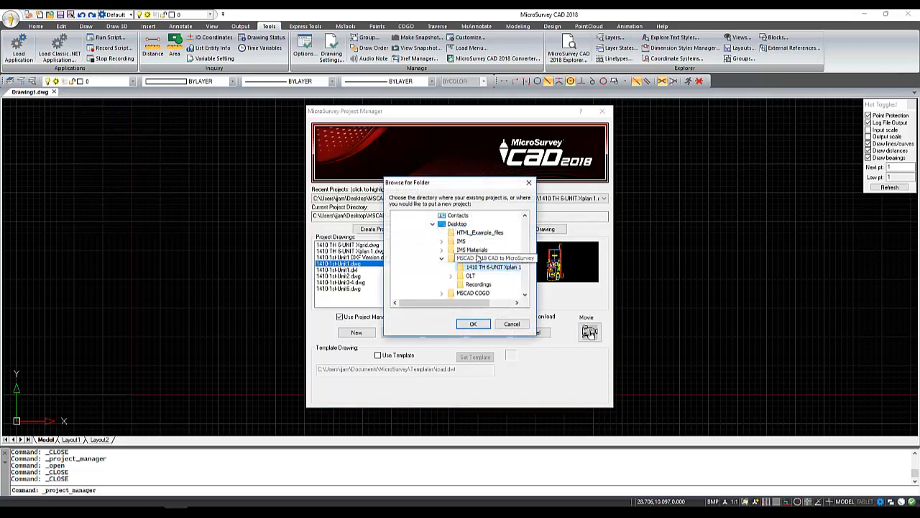
{"action": "left_click", "coordinate": [477, 259]}
{"action": "left_click", "coordinate": [473, 324]}
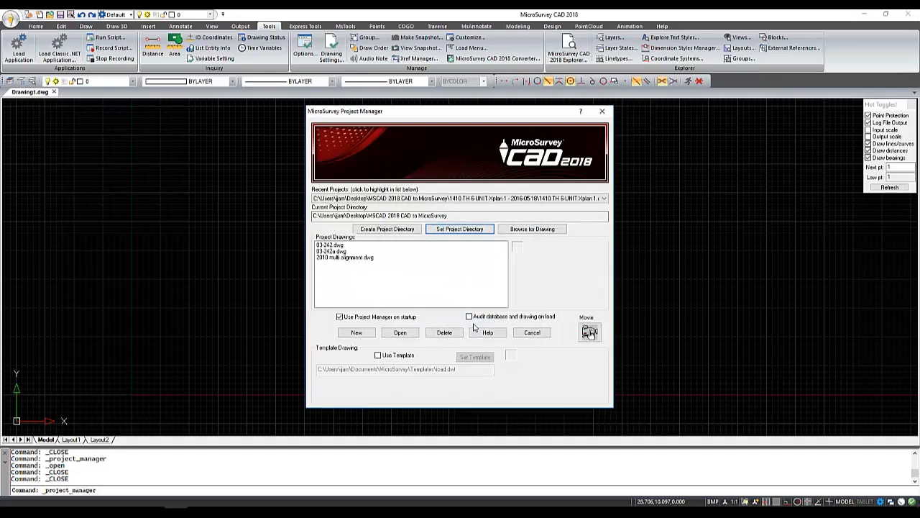
{"action": "left_click", "coordinate": [337, 252]}
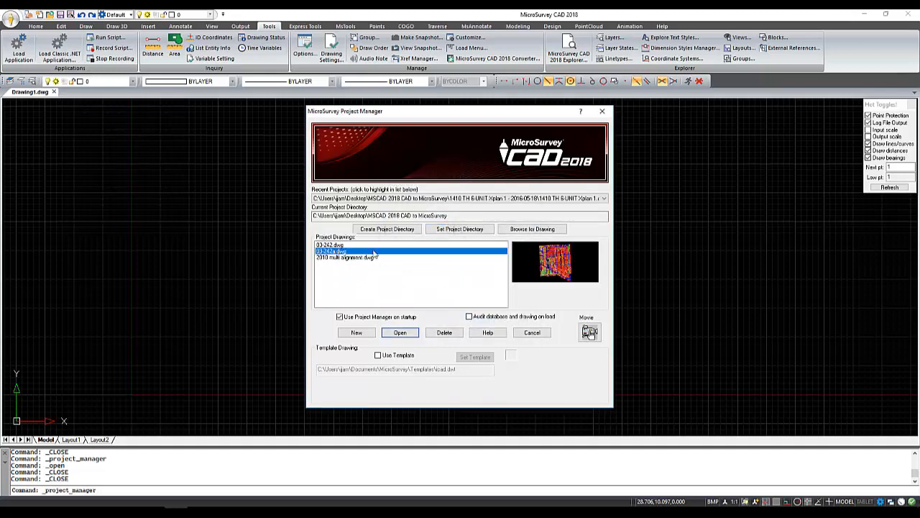
- Return the project directory to 1410 TH 6-UNIT Xplan 1 - 2016-05-18, and view and cancel the new project directory prompt
{"action": "left_click", "coordinate": [469, 228]}
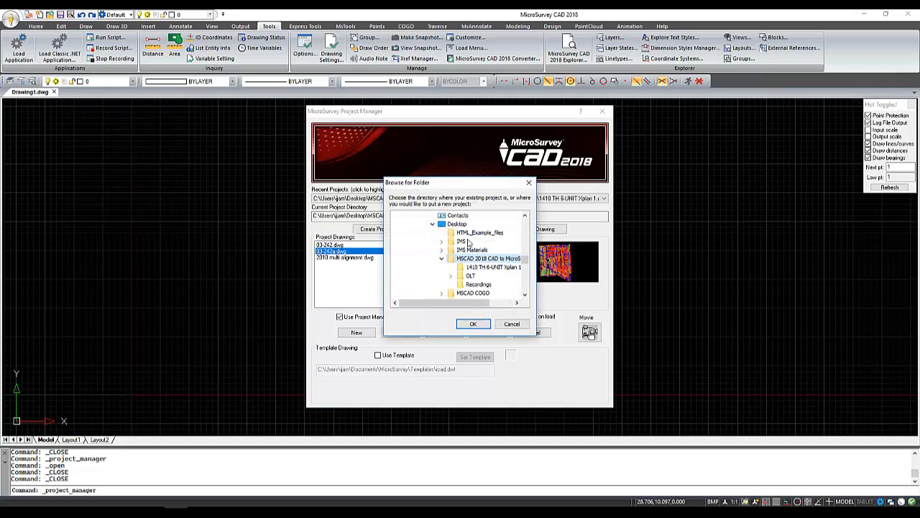
{"action": "left_click", "coordinate": [476, 259]}
{"action": "left_click", "coordinate": [474, 324]}
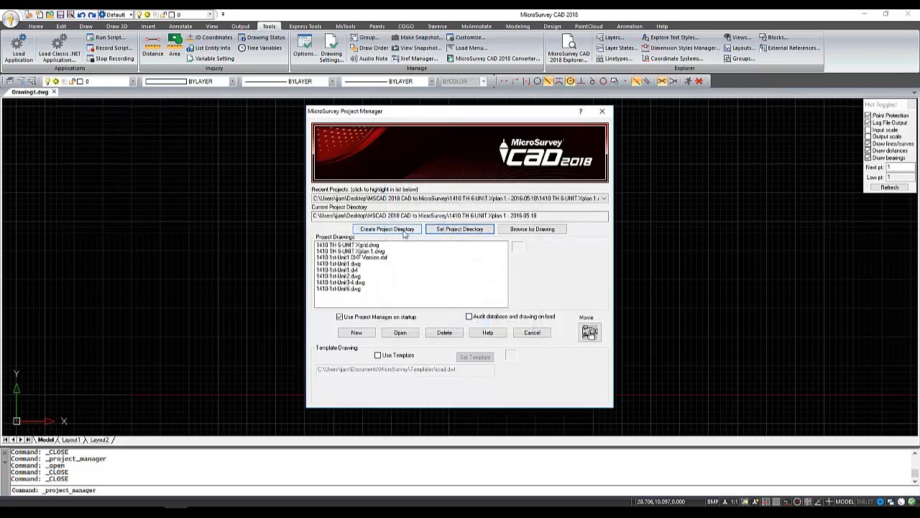
{"action": "left_click", "coordinate": [404, 230]}
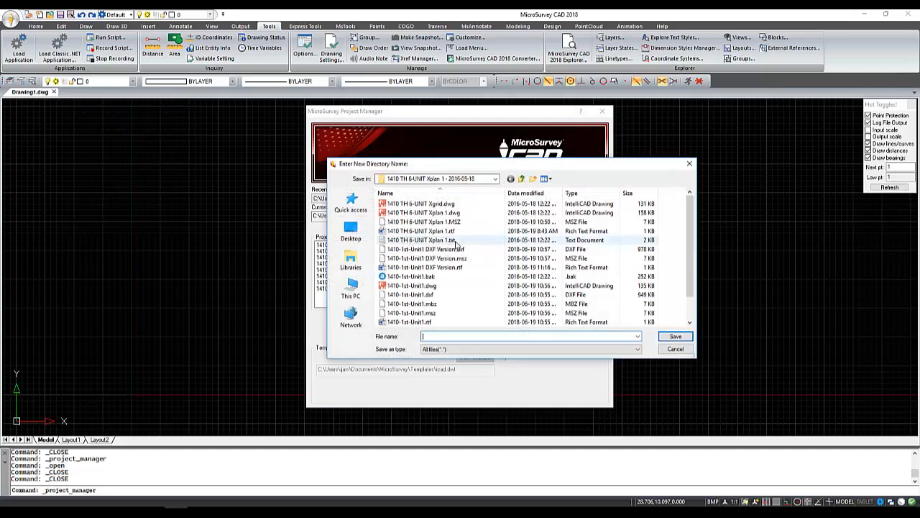
{"action": "left_click", "coordinate": [674, 349]}
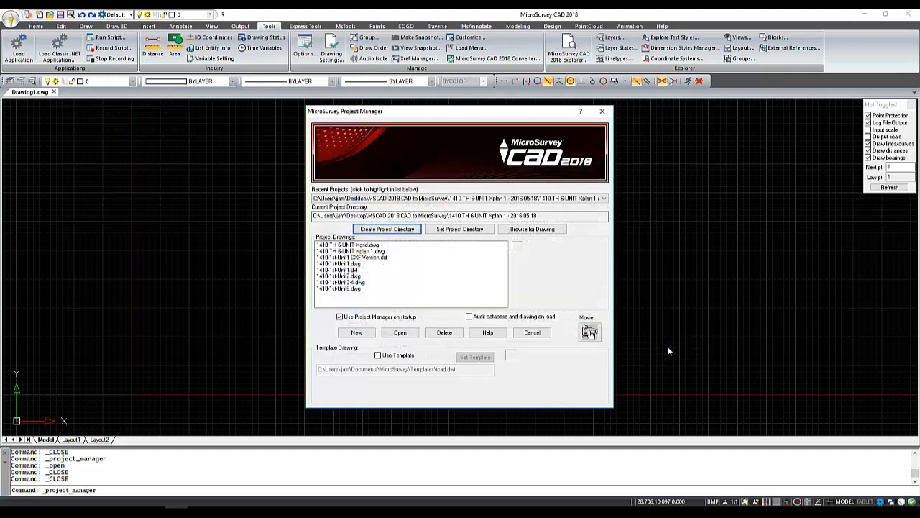
- Browse the project directory for DXF files and open 1410-1st-Unit1 DXF Version.dxf
{"action": "left_click", "coordinate": [539, 230]}
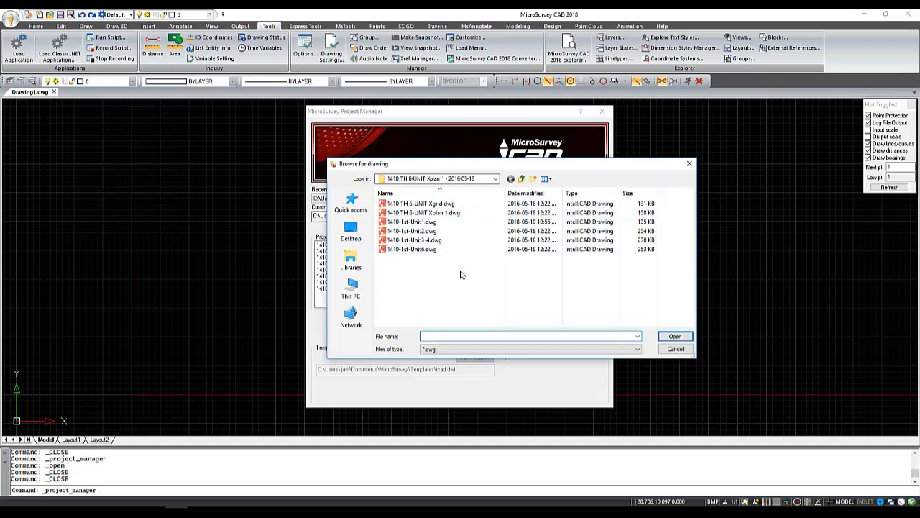
{"action": "left_click", "coordinate": [562, 351]}
{"action": "left_click", "coordinate": [543, 365]}
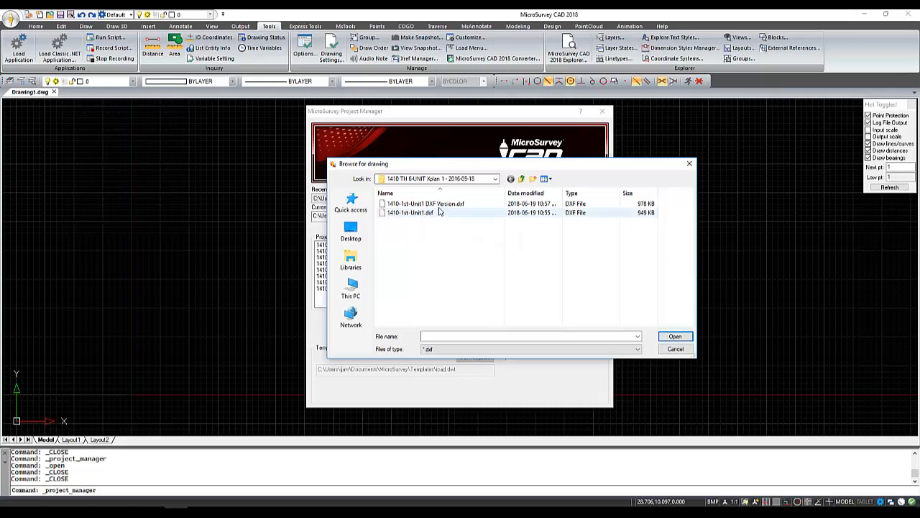
{"action": "left_click", "coordinate": [437, 206]}
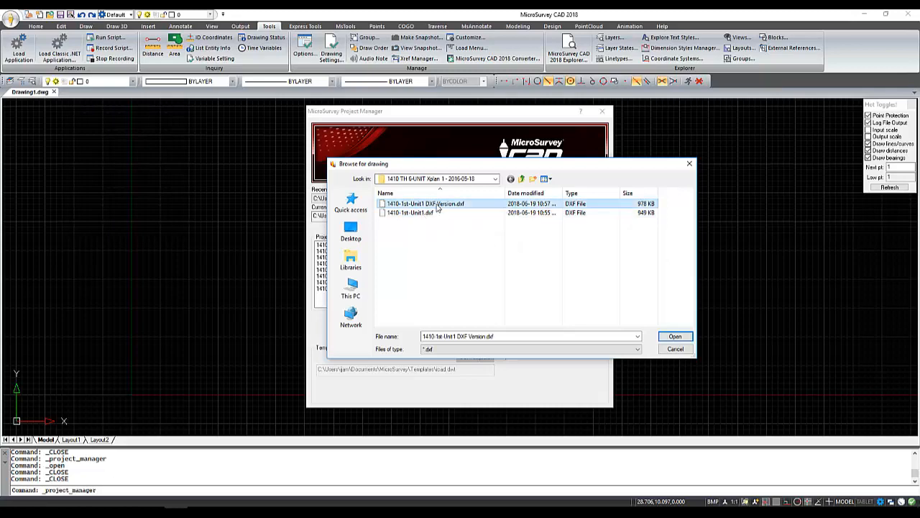
{"action": "left_click", "coordinate": [679, 337]}
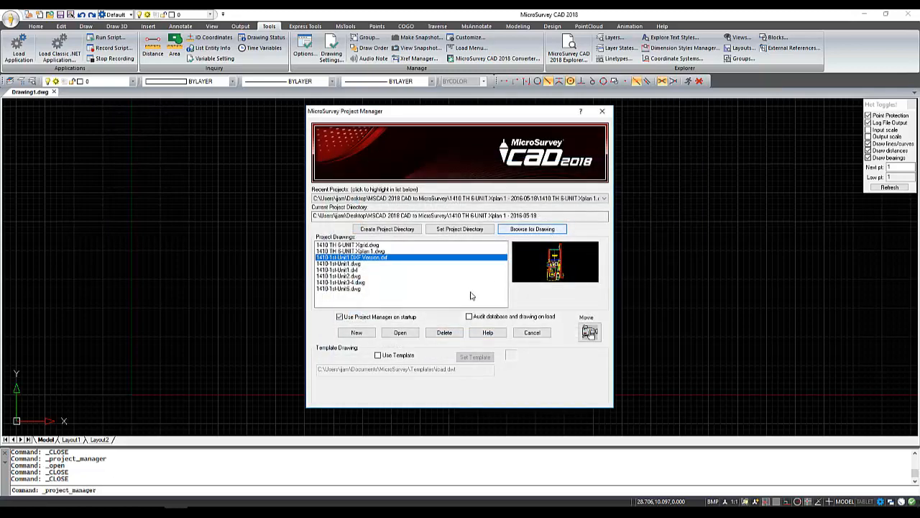
{"action": "left_click", "coordinate": [407, 331]}
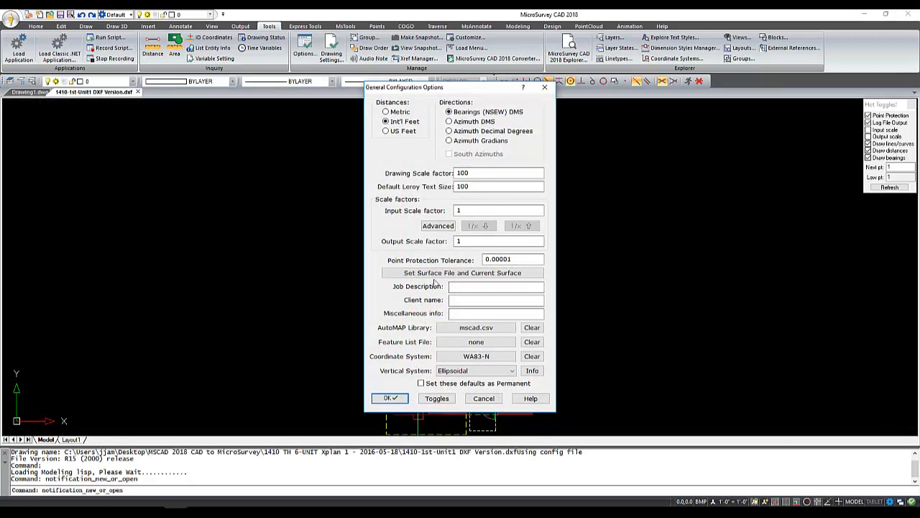
- Review the drawing scale factor, coordinate system and permanent-defaults option in the general configuration, and accept the settings without making them permanent
{"action": "left_click_drag", "start_coordinate": [457, 91], "coordinate": [640, 86]}
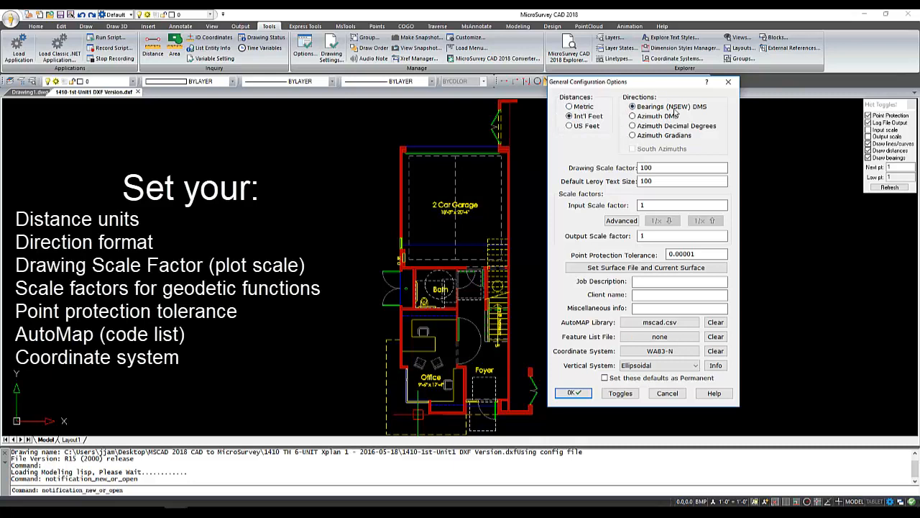
{"action": "double_click", "coordinate": [676, 168]}
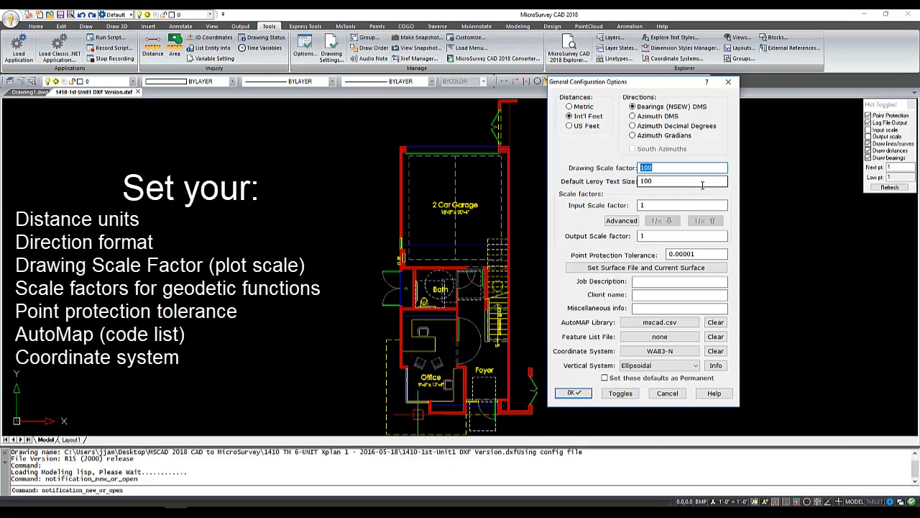
{"action": "left_click", "coordinate": [671, 351]}
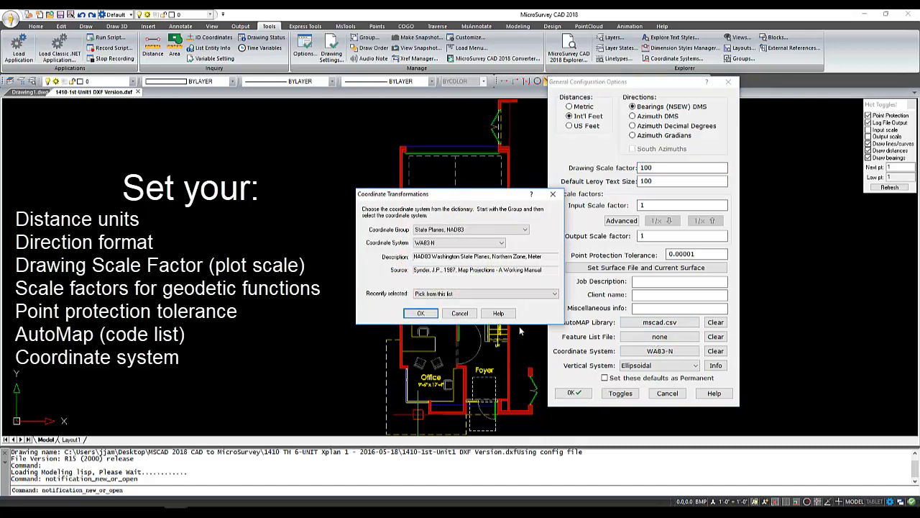
{"action": "left_click", "coordinate": [466, 315]}
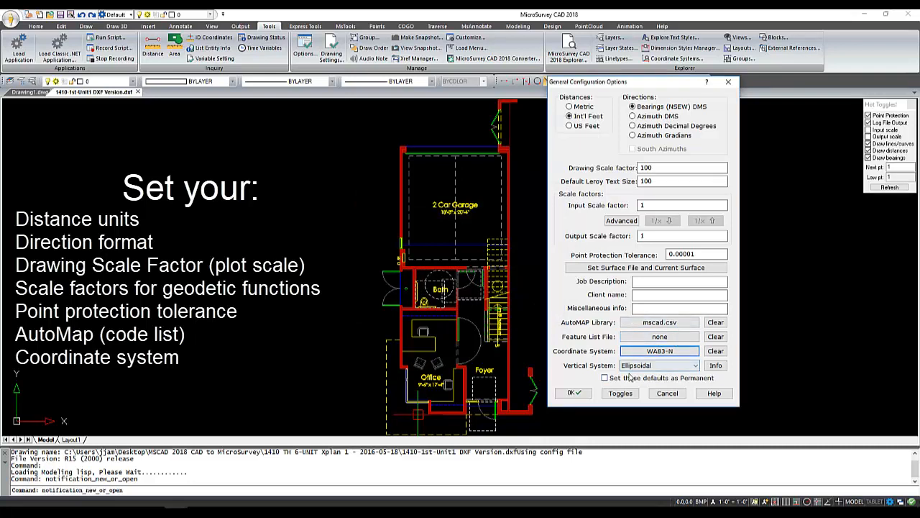
{"action": "left_click", "coordinate": [606, 378]}
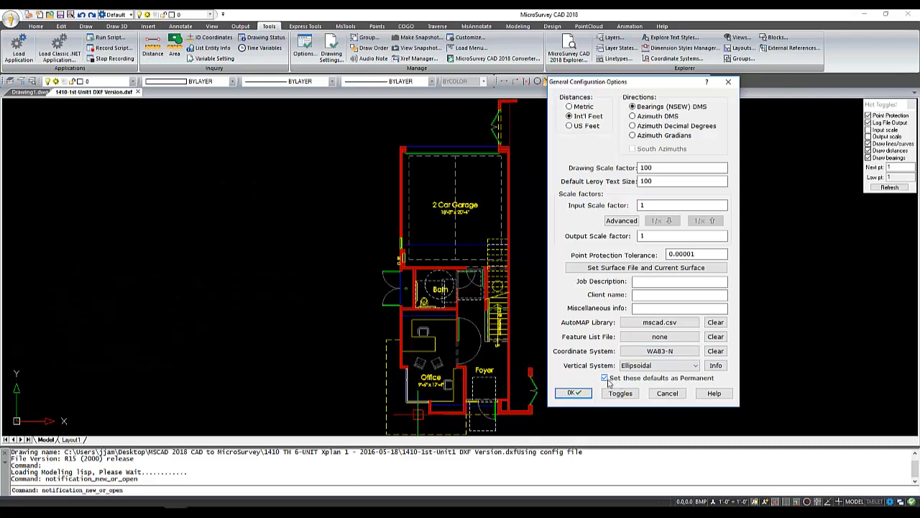
{"action": "left_click", "coordinate": [605, 378]}
{"action": "left_click", "coordinate": [573, 393]}
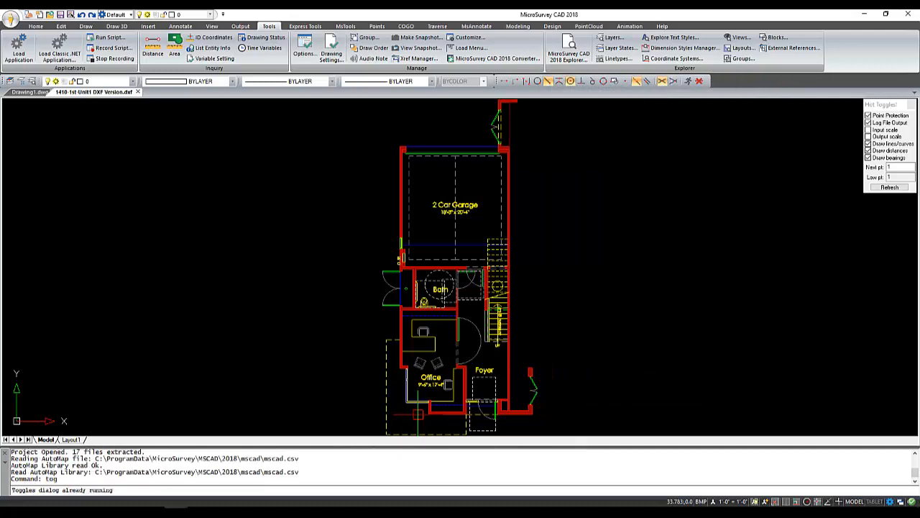
- Reopen the job defaults to view the general configuration options, and close them without changes
{"action": "left_click", "coordinate": [346, 27]}
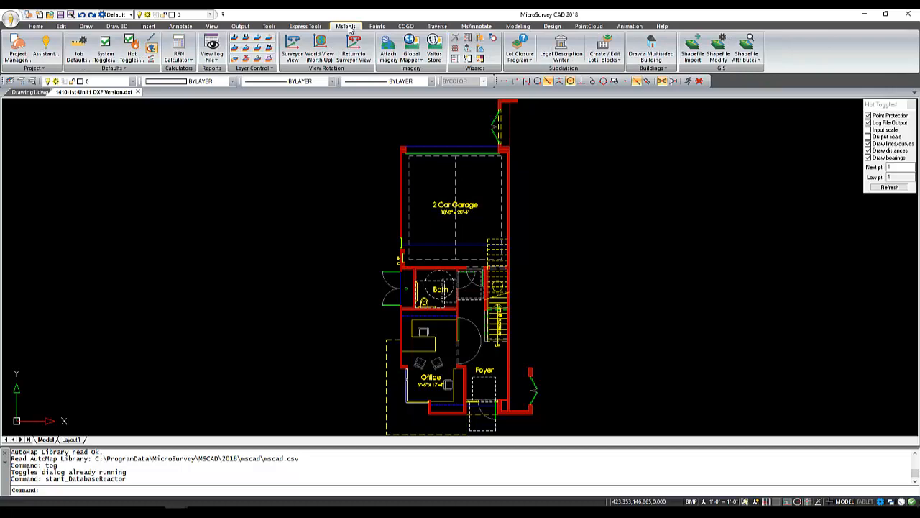
{"action": "left_click", "coordinate": [77, 45]}
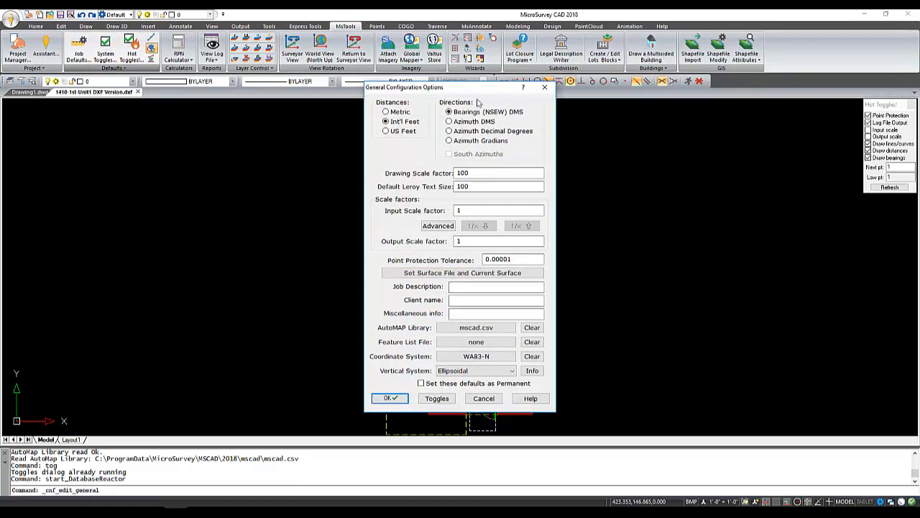
{"action": "left_click", "coordinate": [544, 88]}
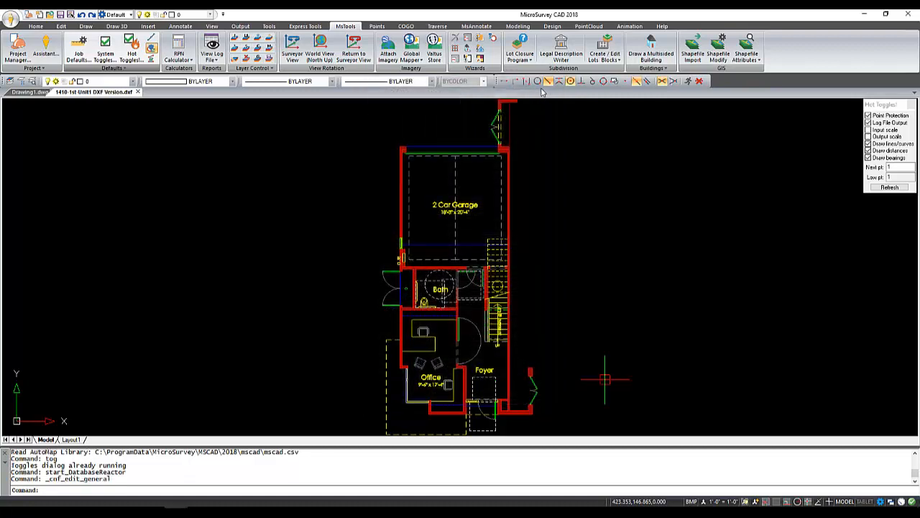
- Close the 1410-1st-Unit1 DXF Version drawing without saving changes and reopen the Project Manager
{"action": "left_click", "coordinate": [139, 93]}
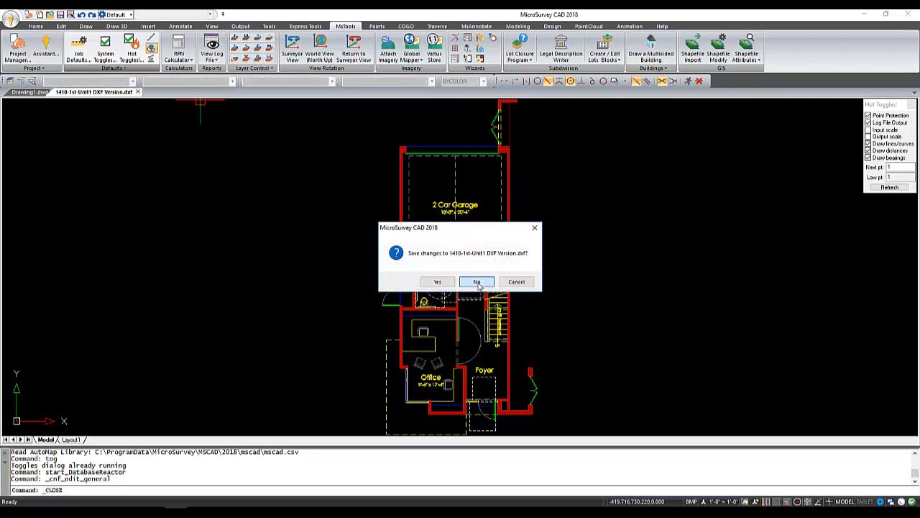
{"action": "left_click", "coordinate": [476, 282]}
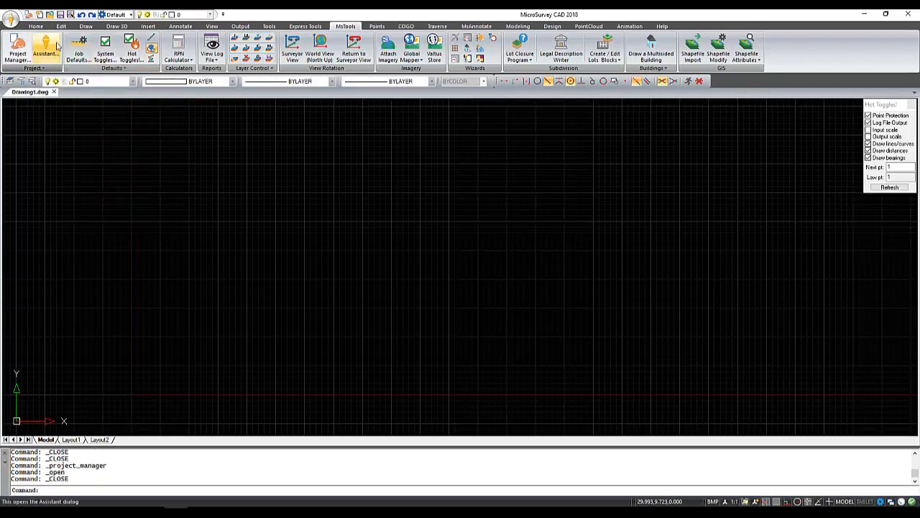
{"action": "left_click", "coordinate": [18, 47]}
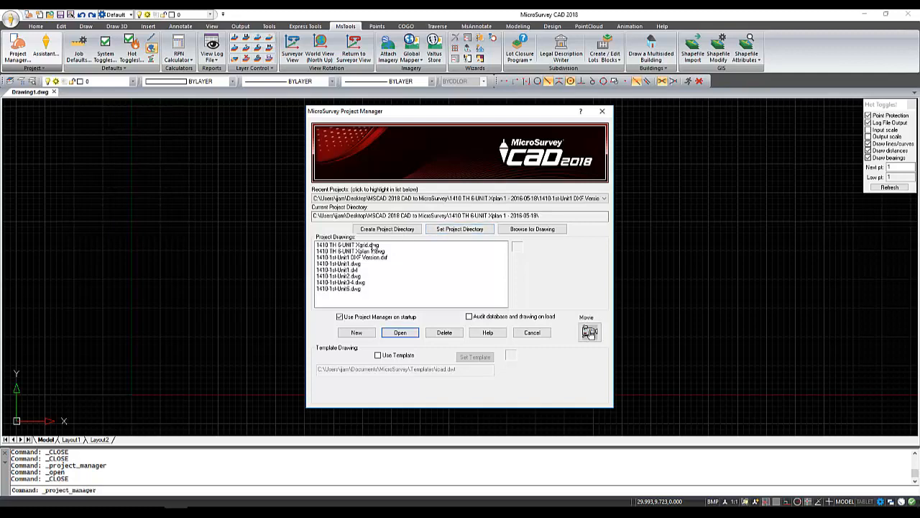
- Preview the Xgrid, Xplan 1, 1410-1st-Unit1 DXF Version and 1410-1st-Unit1.dwg drawings in the project list
{"action": "left_click", "coordinate": [373, 246]}
{"action": "left_click", "coordinate": [358, 251]}
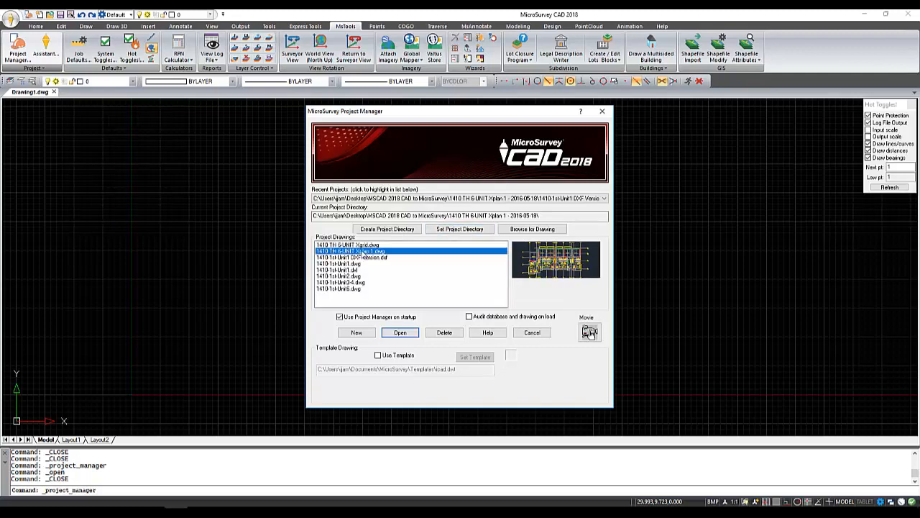
{"action": "left_click", "coordinate": [354, 258]}
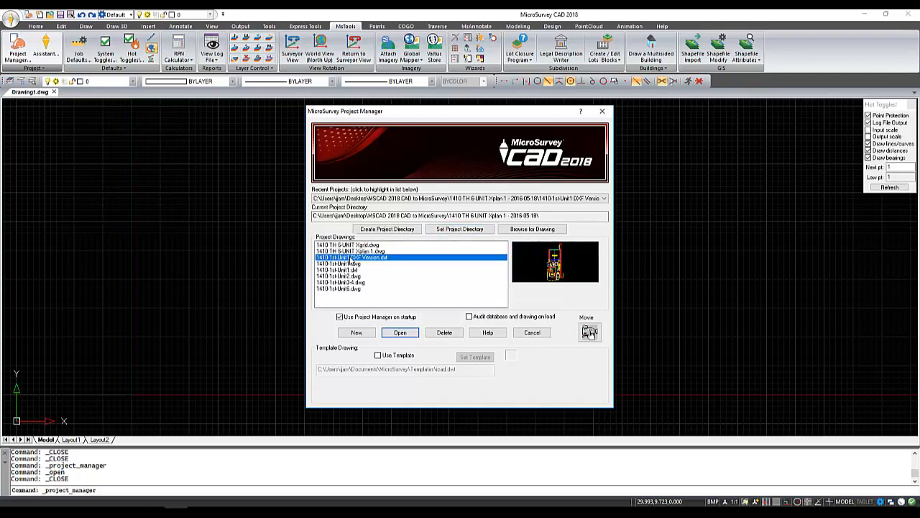
{"action": "left_click", "coordinate": [348, 264]}
{"action": "left_click", "coordinate": [353, 251]}
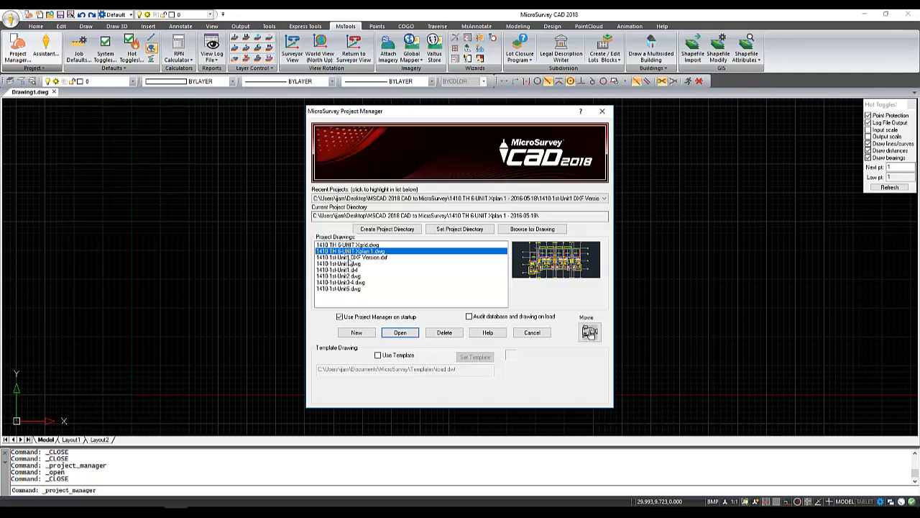
{"action": "left_click", "coordinate": [347, 245]}
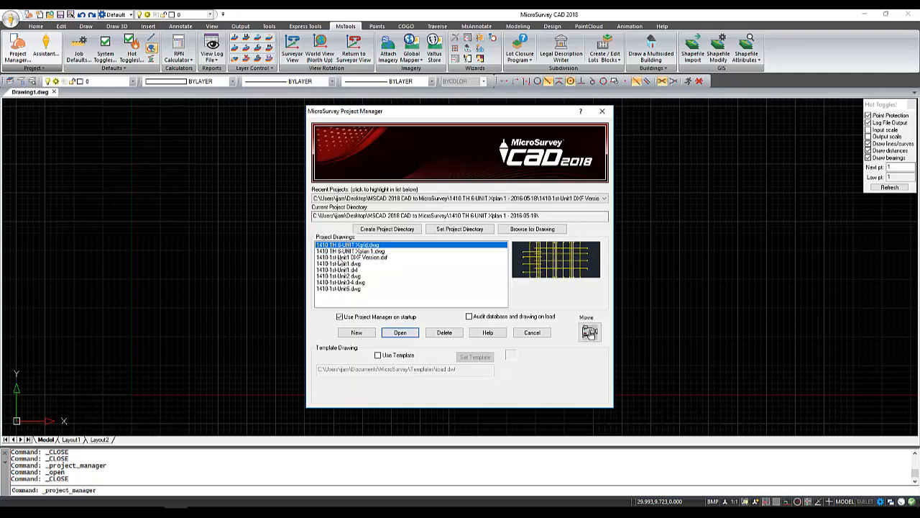
- Preview the 1410-1st-Unit1.dwg, 1410-1st-Unit1.dxf and 1410-1st-Unit2.dwg drawings in the project list
{"action": "left_click", "coordinate": [339, 264]}
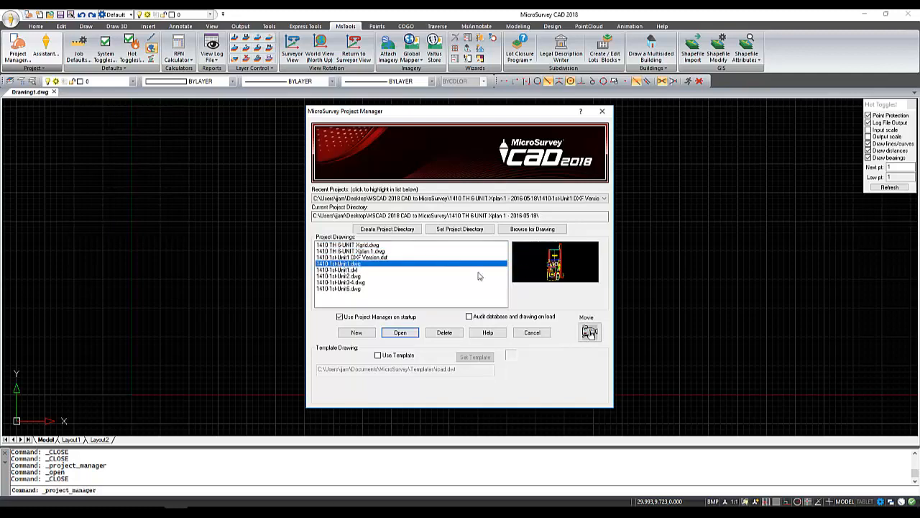
{"action": "left_click", "coordinate": [339, 270]}
{"action": "left_click", "coordinate": [339, 276]}
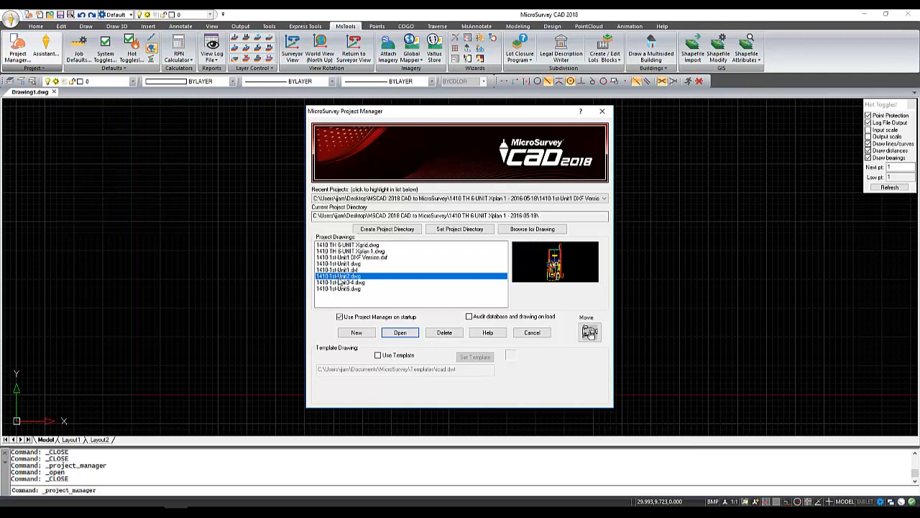
{"action": "left_click", "coordinate": [344, 270]}
{"action": "left_click", "coordinate": [344, 263]}
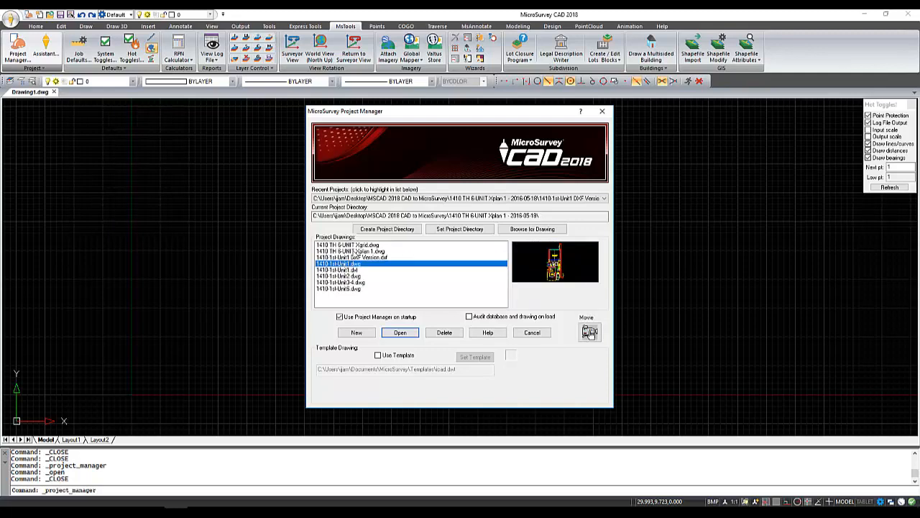
- Open the 1410 TH 6-UNIT Xplan 1.dwg drawing from the project list and accept its general configuration options
{"action": "left_click", "coordinate": [355, 251]}
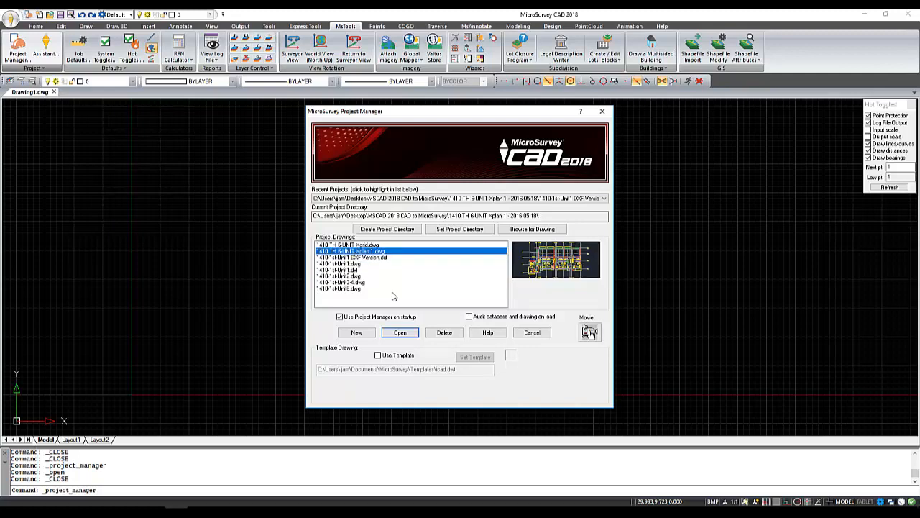
{"action": "left_click", "coordinate": [406, 333]}
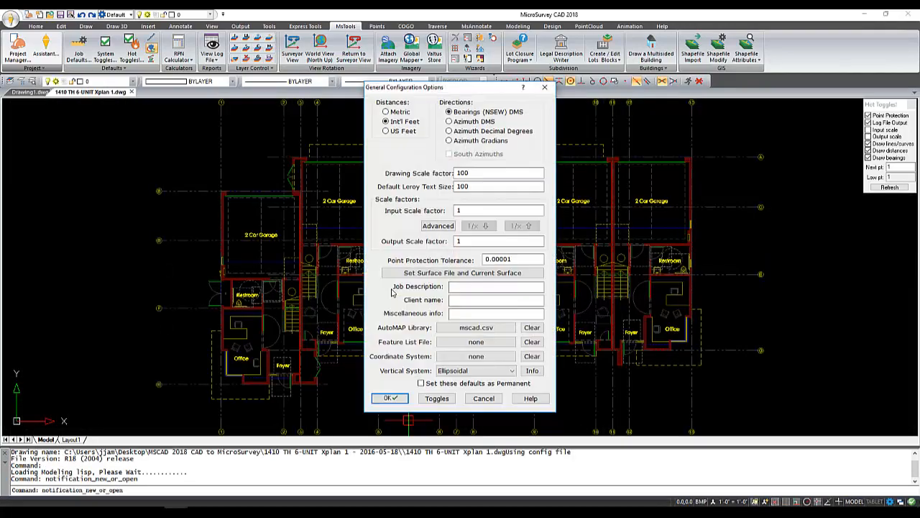
{"action": "left_click", "coordinate": [392, 398]}
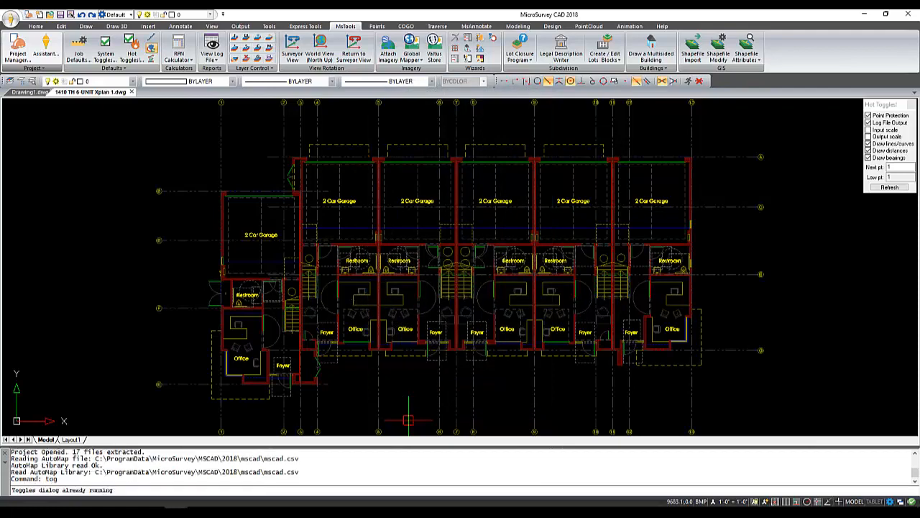
- Select horizontal grid line D beside the end garage, examine which parts of the floor plan belong to its external reference, and clear the selection
{"action": "middle_click_drag", "start_coordinate": [332, 264], "coordinate": [422, 265]}
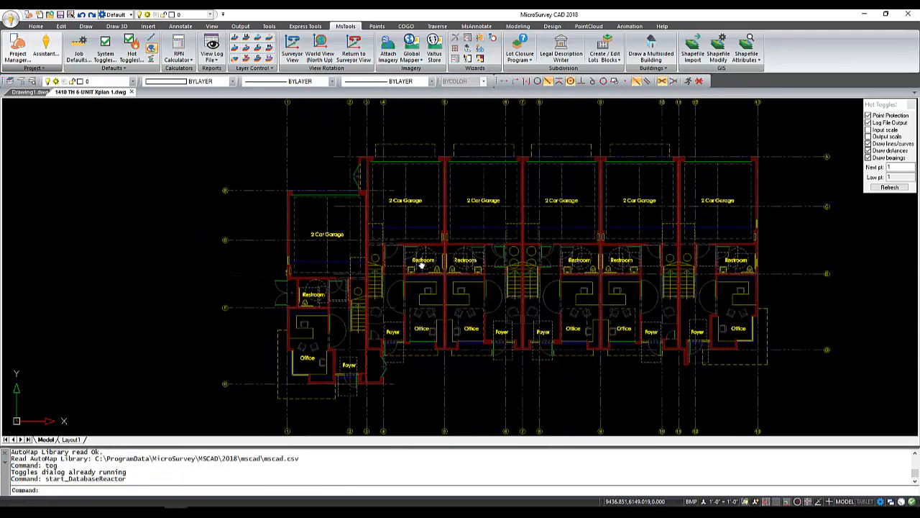
{"action": "scroll", "coordinate": [248, 236], "scroll_direction": "up", "scroll_amount": 5}
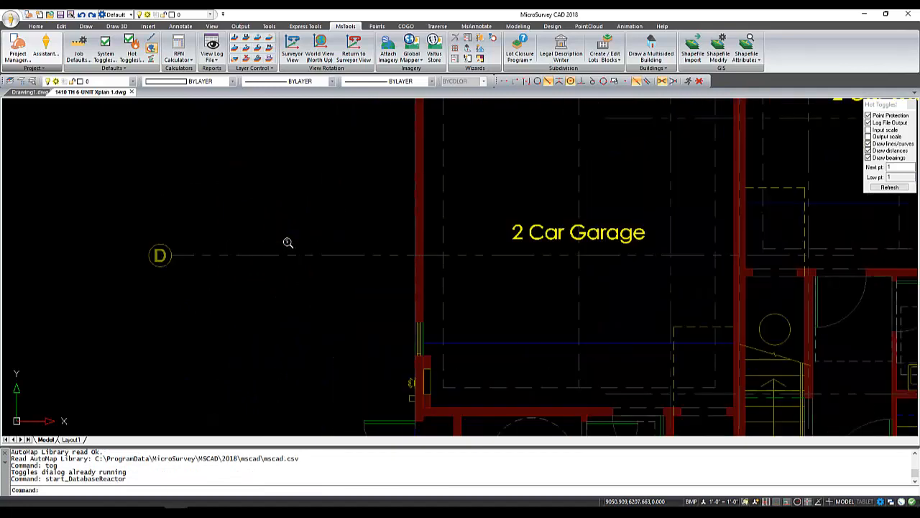
{"action": "scroll", "coordinate": [351, 252], "scroll_direction": "up", "scroll_amount": 5}
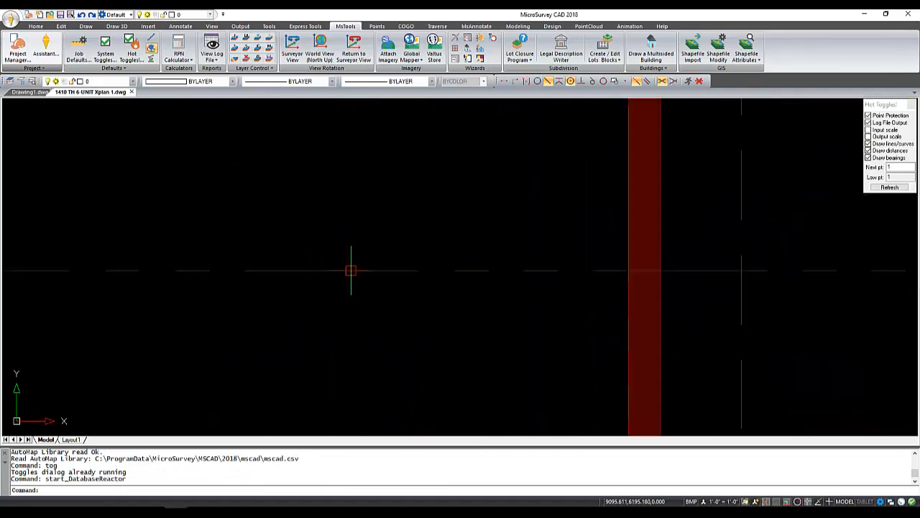
{"action": "left_click", "coordinate": [351, 271]}
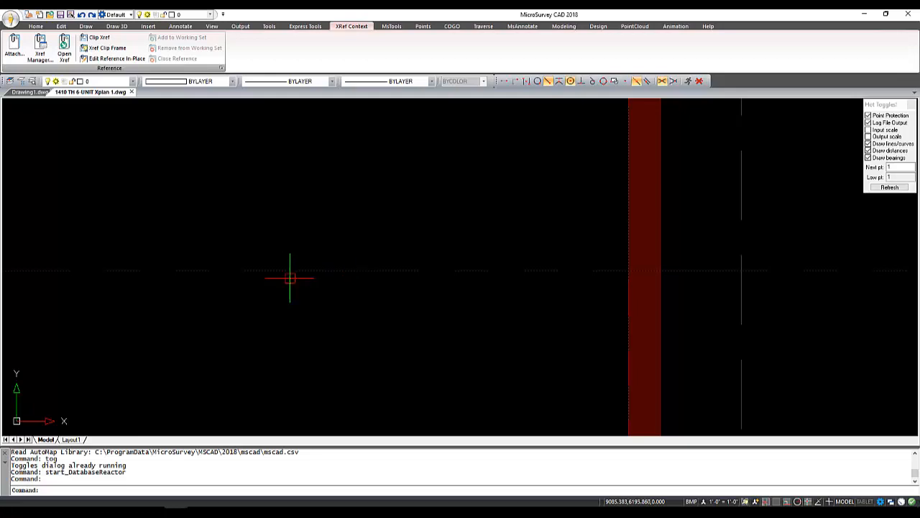
{"action": "scroll", "coordinate": [290, 286], "scroll_direction": "down", "scroll_amount": 5}
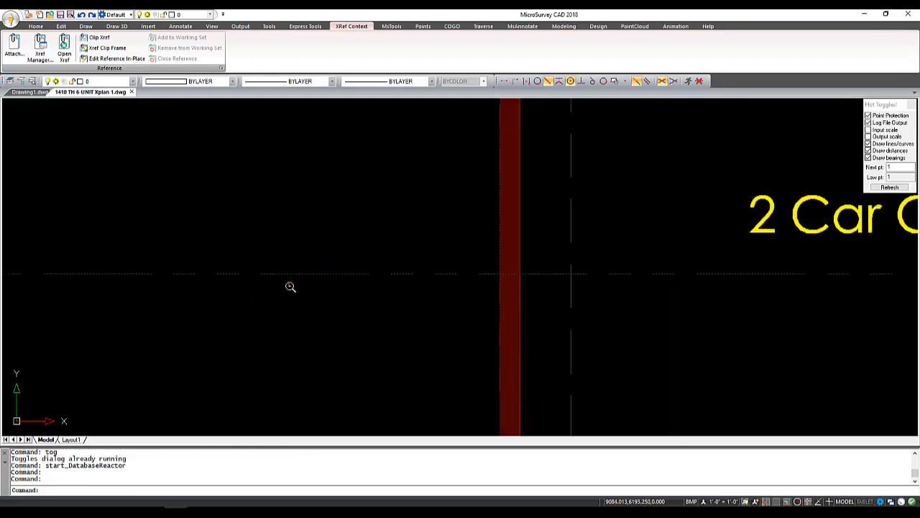
{"action": "scroll", "coordinate": [290, 286], "scroll_direction": "down", "scroll_amount": 3}
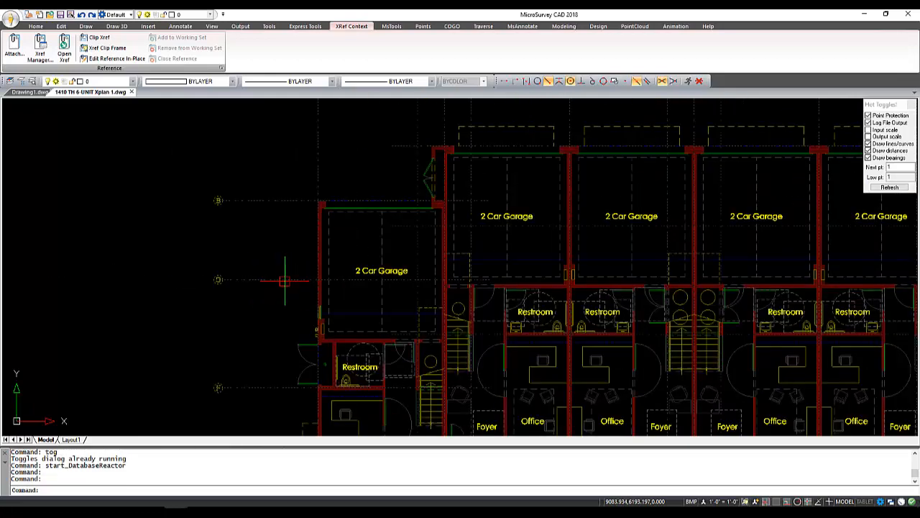
{"action": "mouse_move", "coordinate": [434, 286]}
{"action": "middle_mouse_down"}
{"action": "mouse_move", "coordinate": [384, 257]}
{"action": "mouse_move", "coordinate": [376, 280]}
{"action": "middle_mouse_up"}
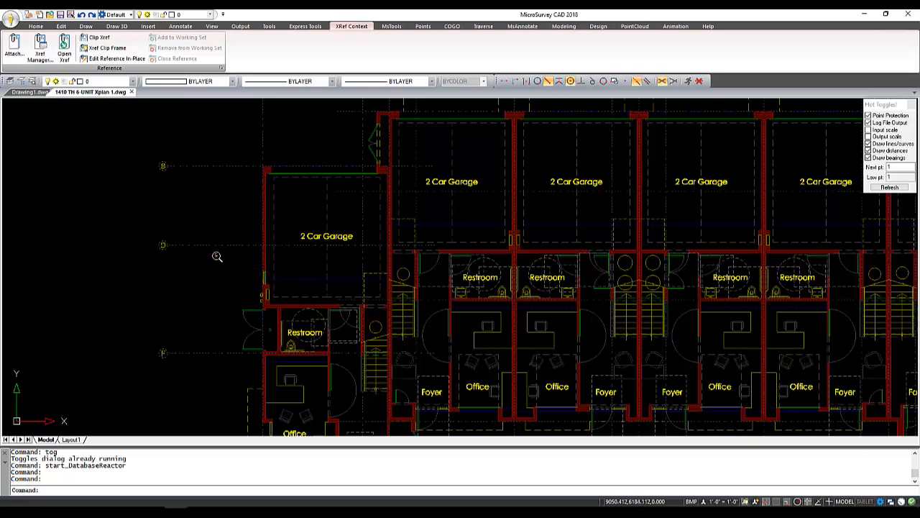
{"action": "scroll", "coordinate": [211, 251], "scroll_direction": "up", "scroll_amount": 2}
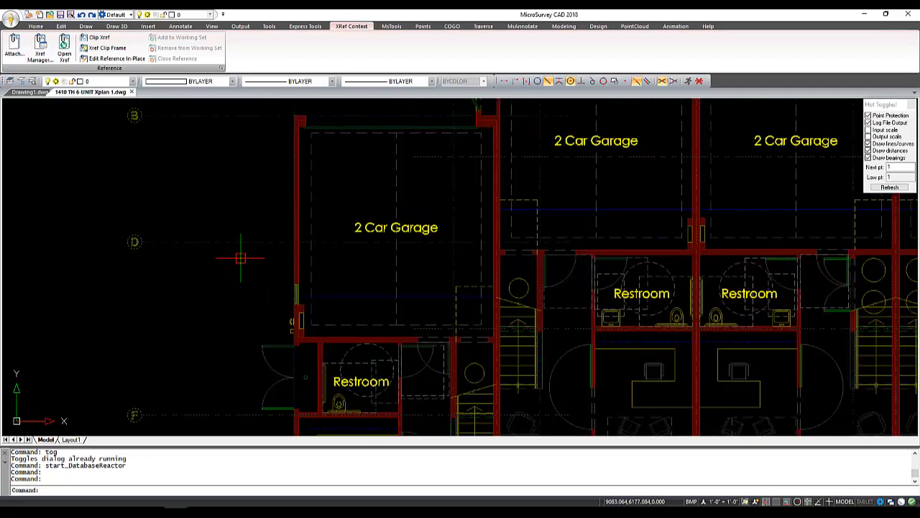
{"action": "scroll", "coordinate": [240, 258], "scroll_direction": "down", "scroll_amount": 2}
{"action": "scroll", "coordinate": [240, 258], "scroll_direction": "down", "scroll_amount": 2}
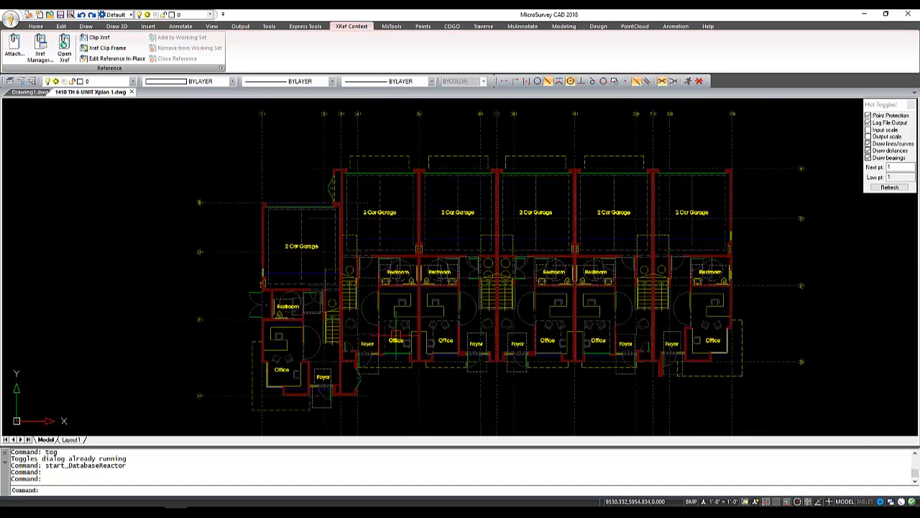
{"action": "key", "text": "Escape"}
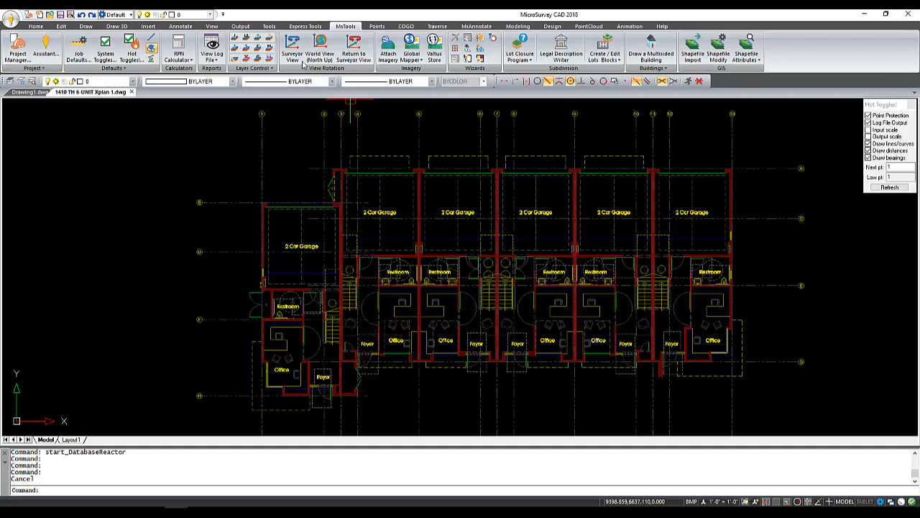
- Review the drawing's external references with the Reference Name column widened, and close the Xplan 1 drawing without saving changes
{"action": "left_click", "coordinate": [269, 27]}
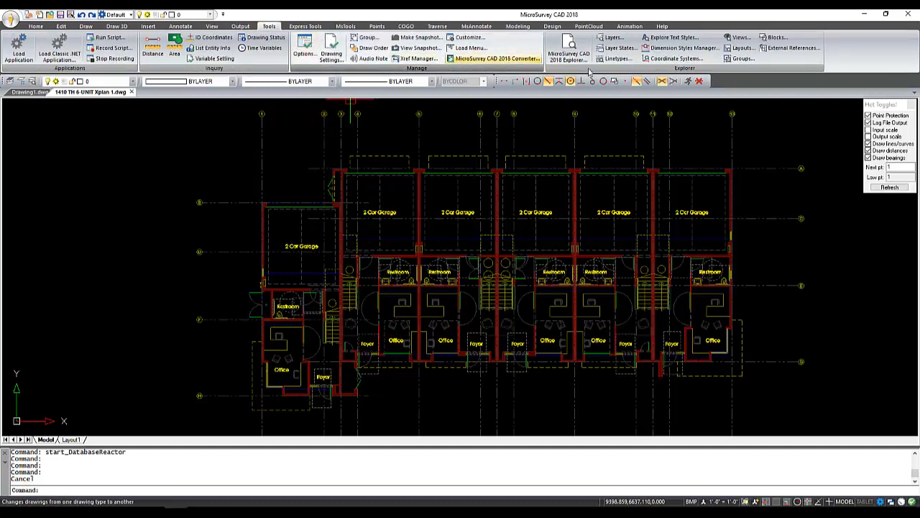
{"action": "left_click", "coordinate": [774, 49]}
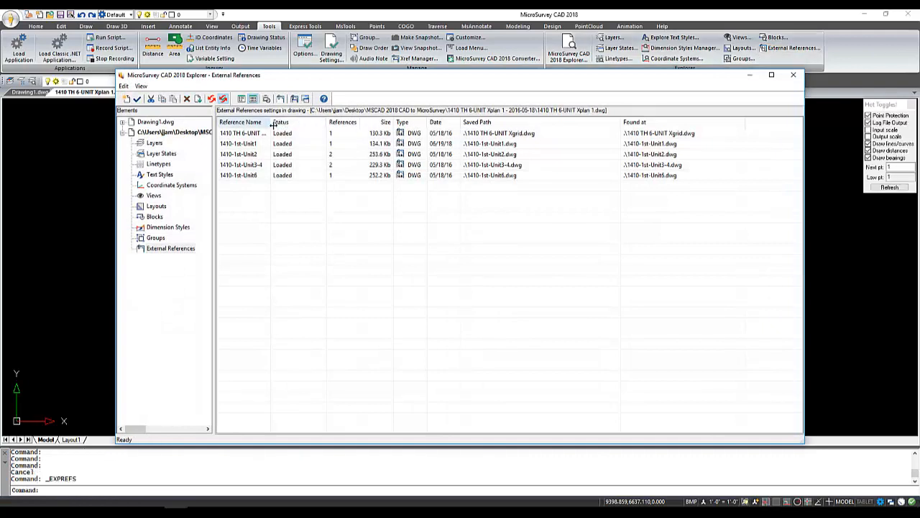
{"action": "left_click_drag", "start_coordinate": [272, 123], "coordinate": [313, 126]}
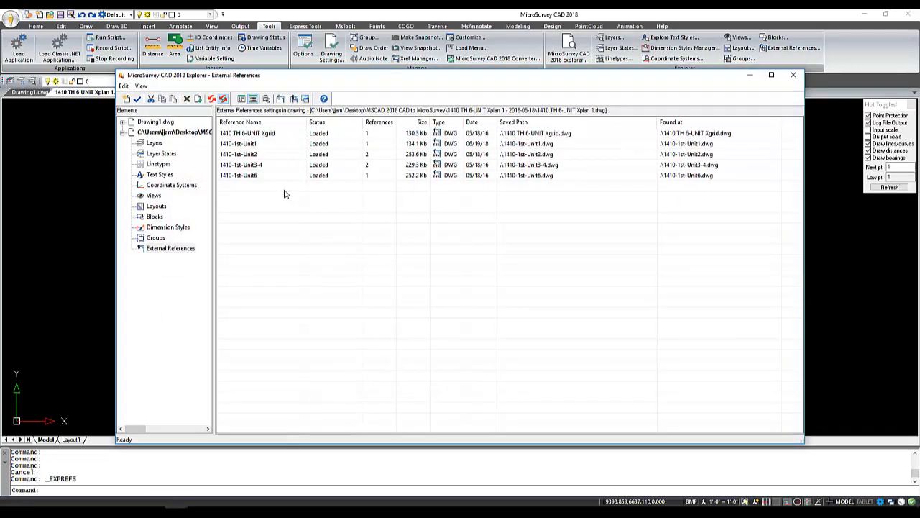
{"action": "left_click", "coordinate": [795, 76]}
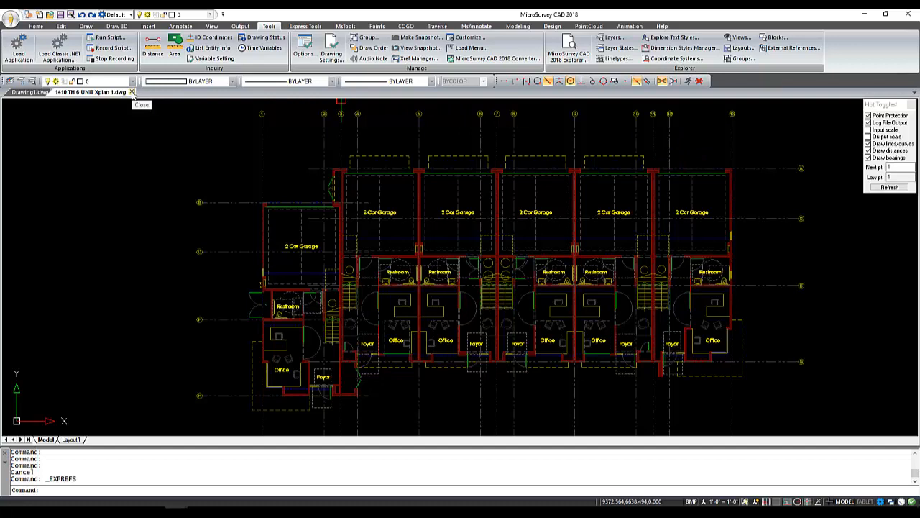
{"action": "left_click", "coordinate": [133, 93]}
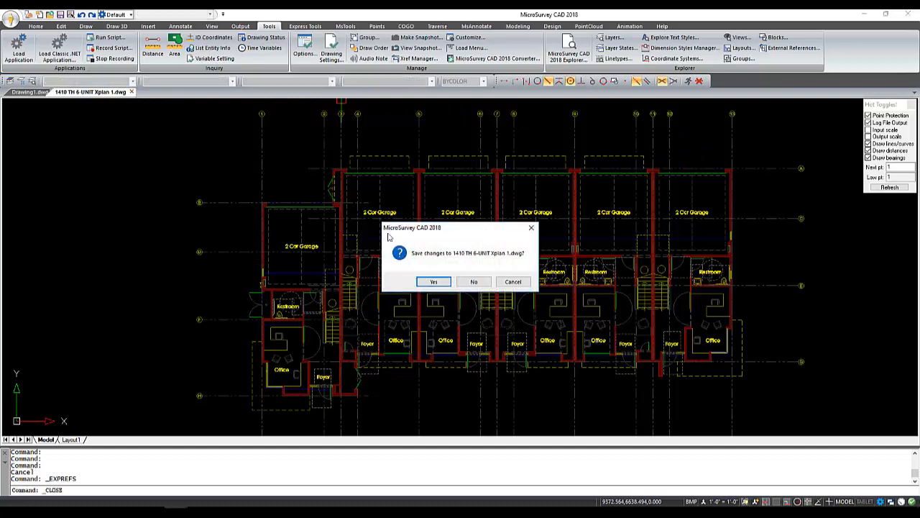
{"action": "left_click", "coordinate": [473, 282]}
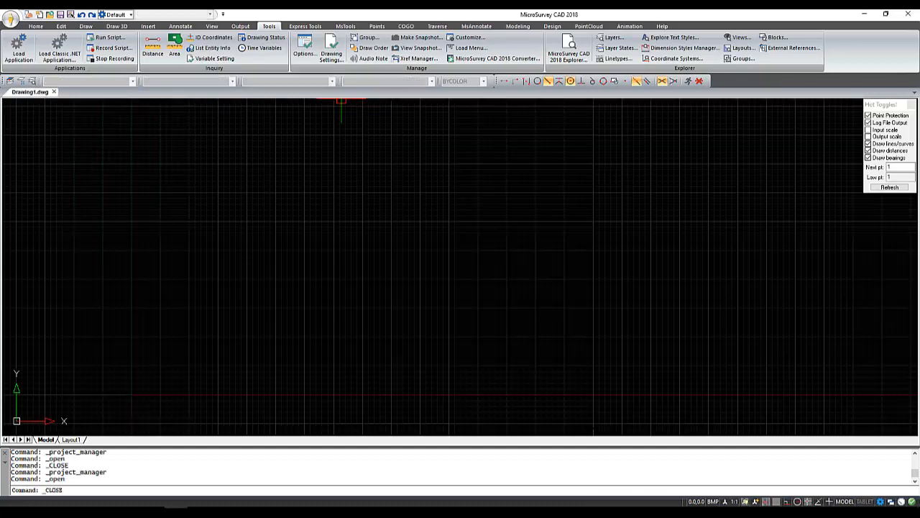
- Import the MicroStation drawing 03-242.DGN from the MSCAD 2018 CAD to MicroSurvey folder, using the Drawing Files (*.dwg;*.dgn) type
{"action": "left_click", "coordinate": [11, 22]}
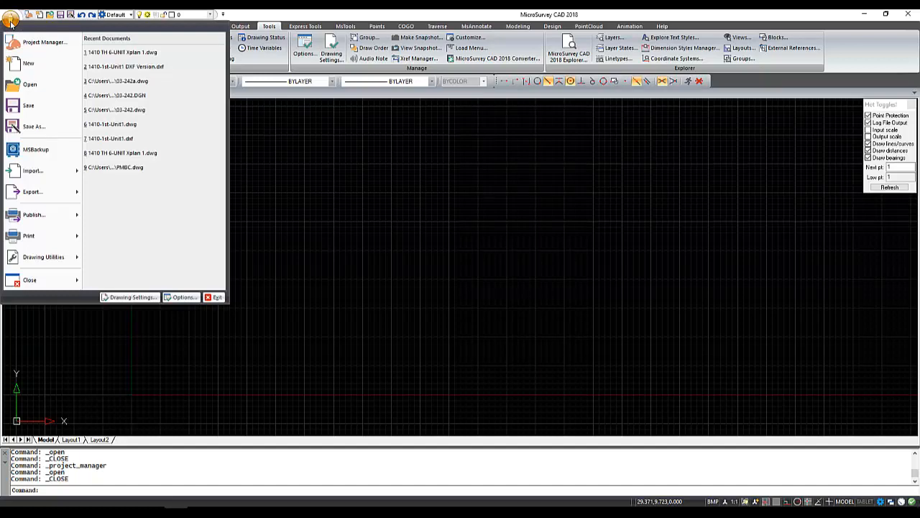
{"action": "mouse_move", "coordinate": [59, 170]}
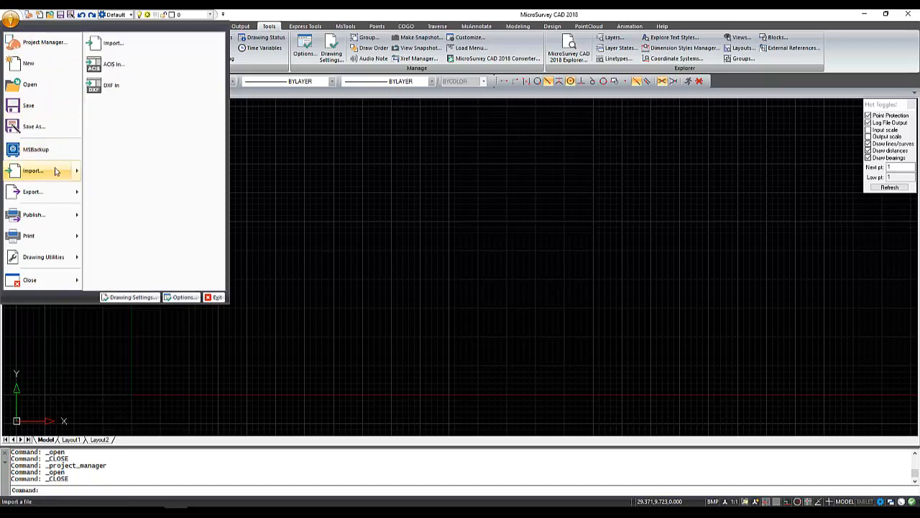
{"action": "left_click", "coordinate": [118, 46]}
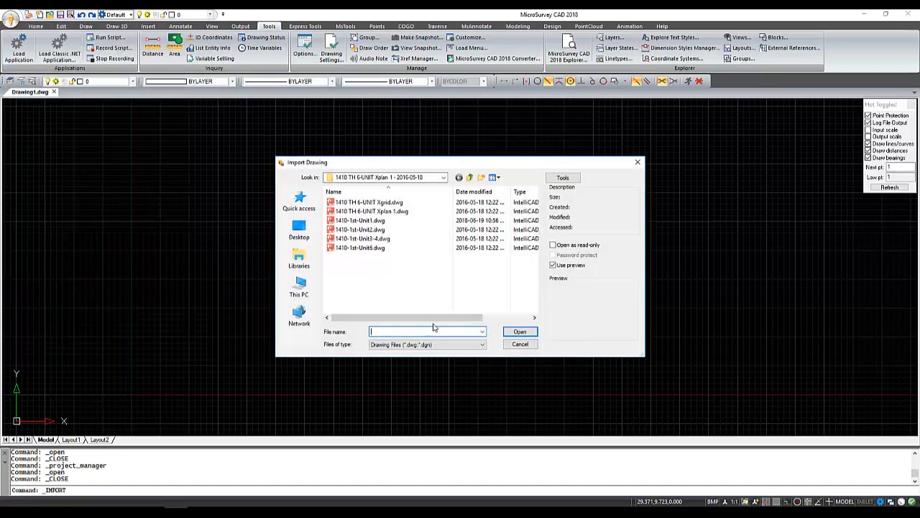
{"action": "left_click", "coordinate": [446, 346]}
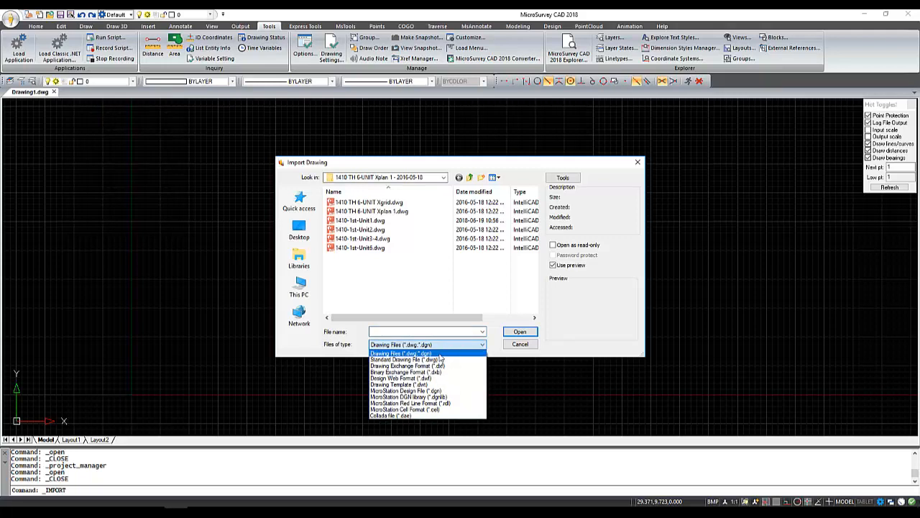
{"action": "left_click", "coordinate": [440, 357]}
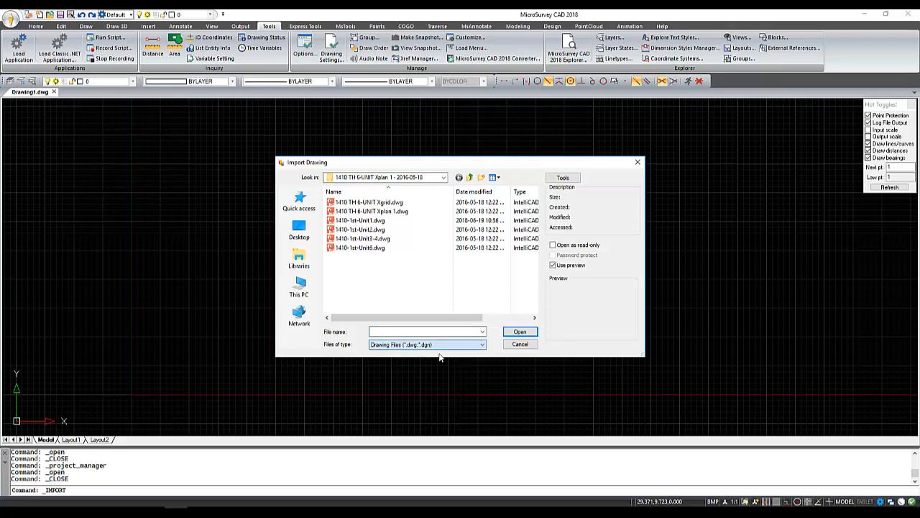
{"action": "left_click", "coordinate": [470, 177]}
{"action": "left_click", "coordinate": [351, 230]}
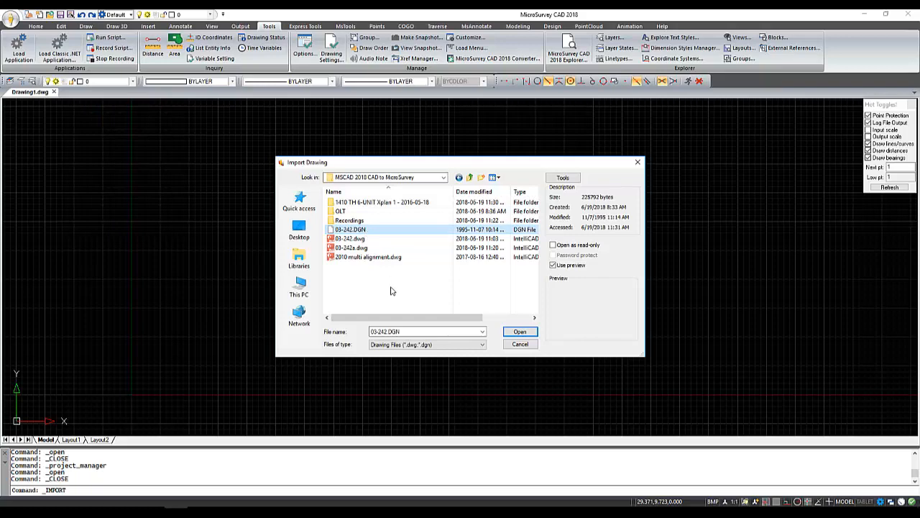
{"action": "left_click", "coordinate": [520, 333]}
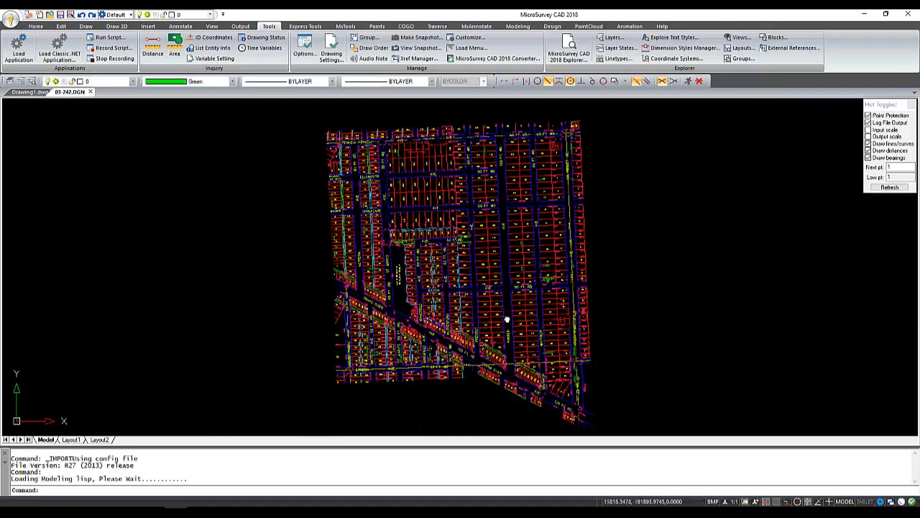
{"action": "middle_click_drag", "start_coordinate": [507, 318], "coordinate": [500, 316]}
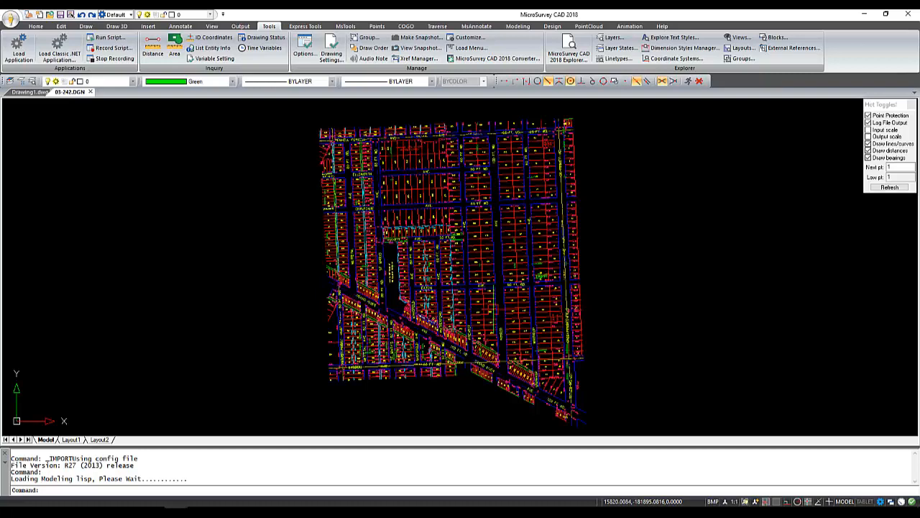
{"action": "middle_click_drag", "start_coordinate": [500, 317], "coordinate": [493, 319]}
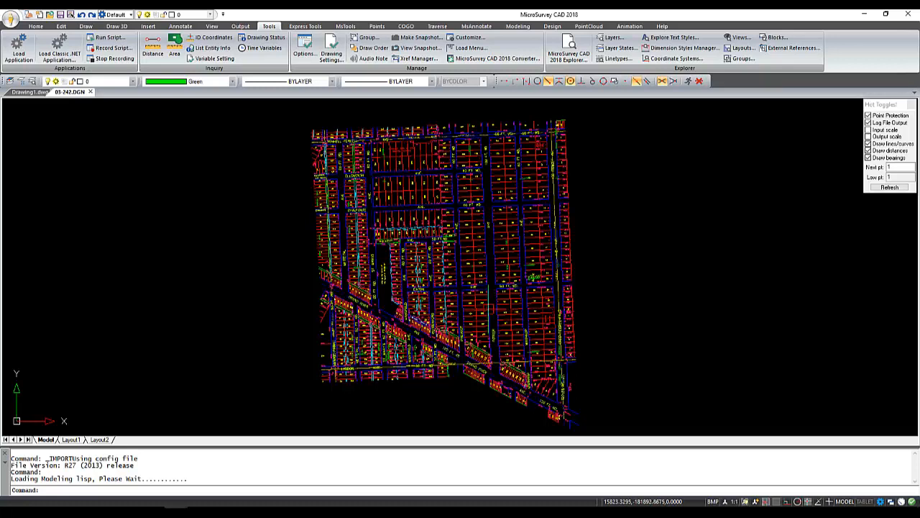
- Save the imported drawing as 03-242b in AutoCAD 2013 (*.dwg) format in the MSCAD 2018 CAD to MicroSurvey folder
{"action": "left_click", "coordinate": [16, 21]}
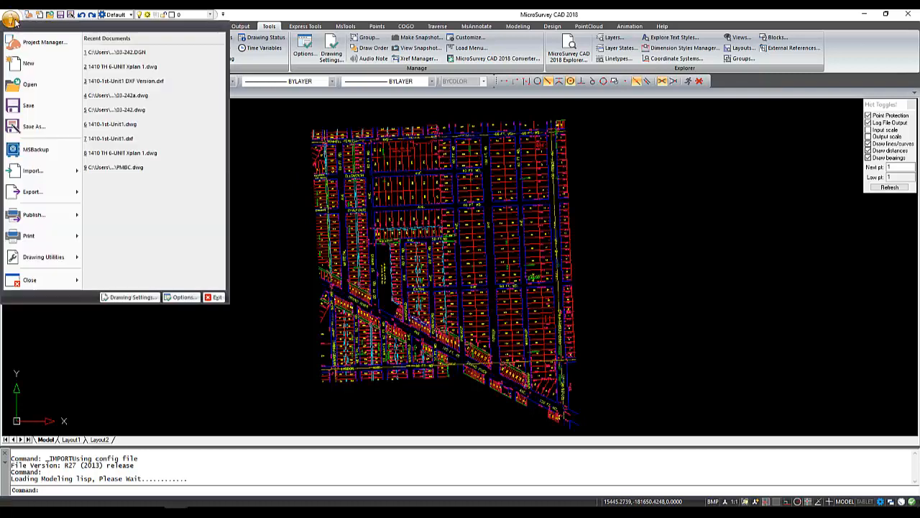
{"action": "left_click", "coordinate": [39, 127]}
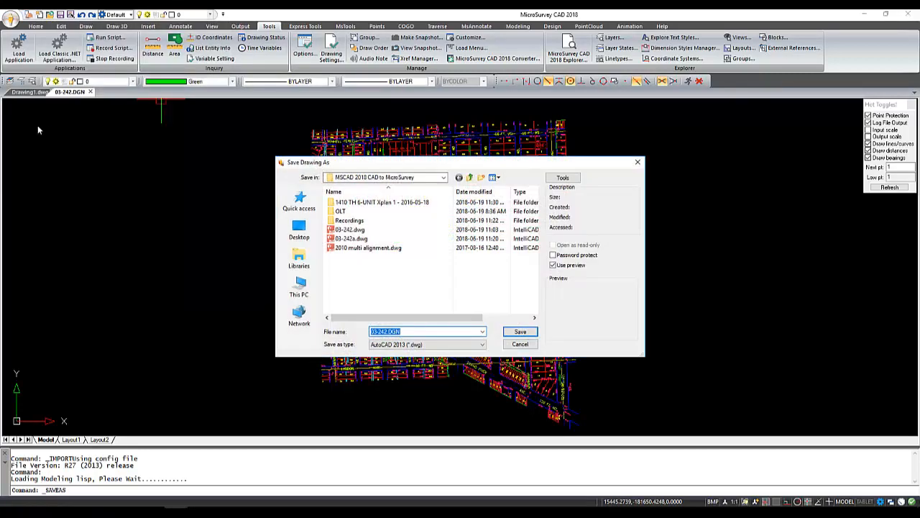
{"action": "left_click", "coordinate": [420, 335]}
{"action": "key", "text": "BackSpace"}
{"action": "key", "text": "BackSpace"}
{"action": "key", "text": "BackSpace"}
{"action": "key", "text": "BackSpace"}
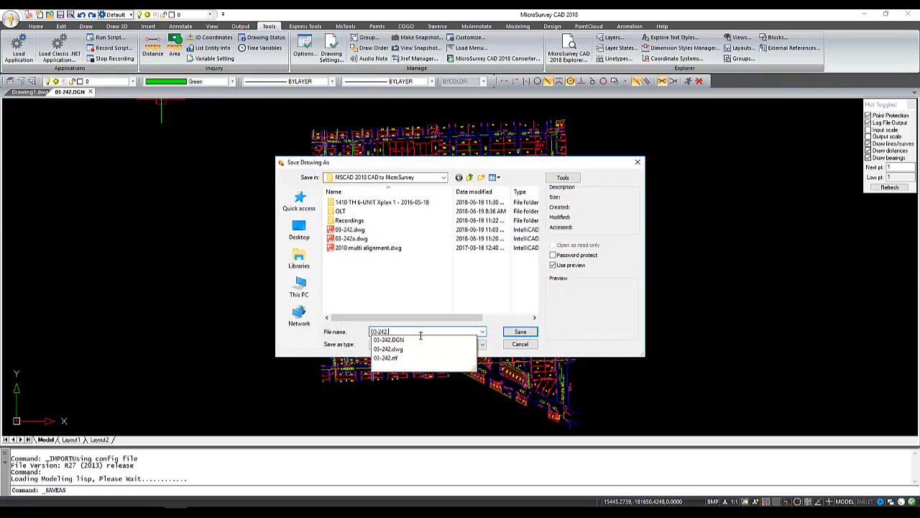
{"action": "type", "text": "b"}
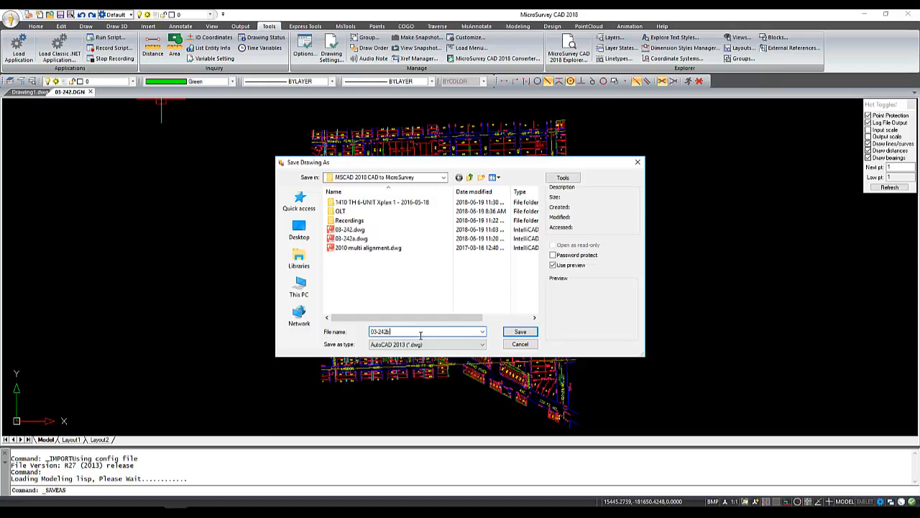
{"action": "left_click", "coordinate": [515, 332]}
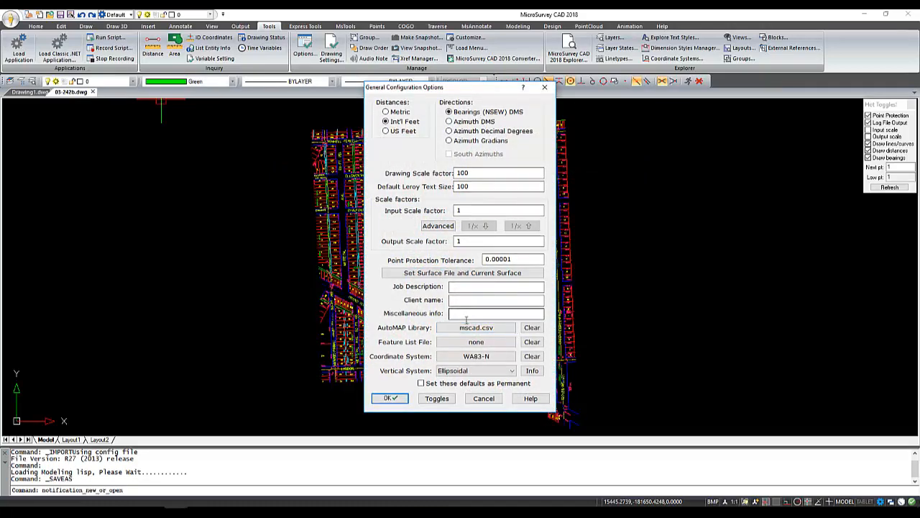
- Set the job's coordinate system to State Planes, NAD83, MI83-C from the recently selected systems, and accept the general configuration
{"action": "left_click", "coordinate": [475, 356]}
{"action": "left_click", "coordinate": [464, 295]}
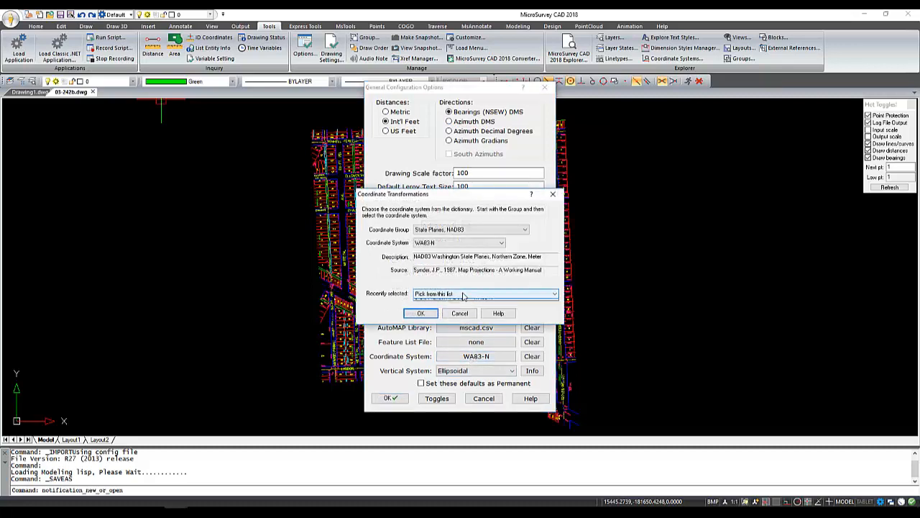
{"action": "left_click", "coordinate": [496, 311]}
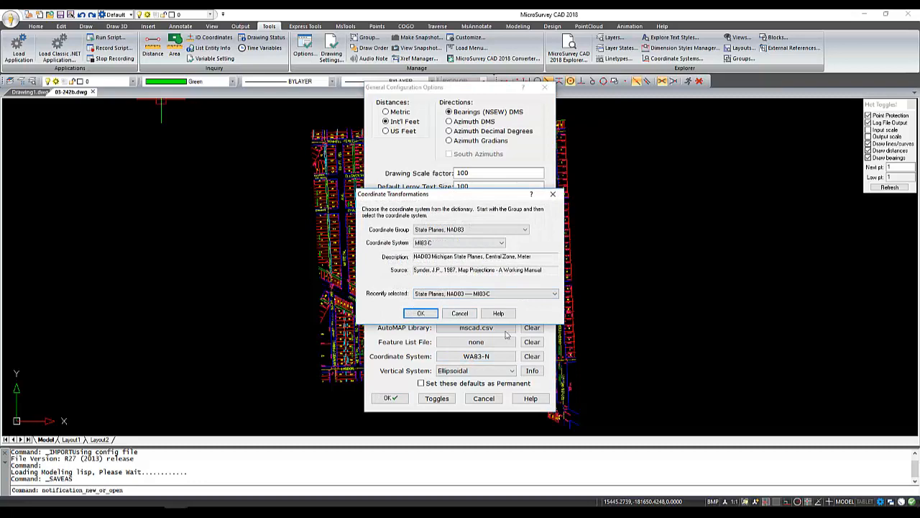
{"action": "left_click", "coordinate": [435, 315]}
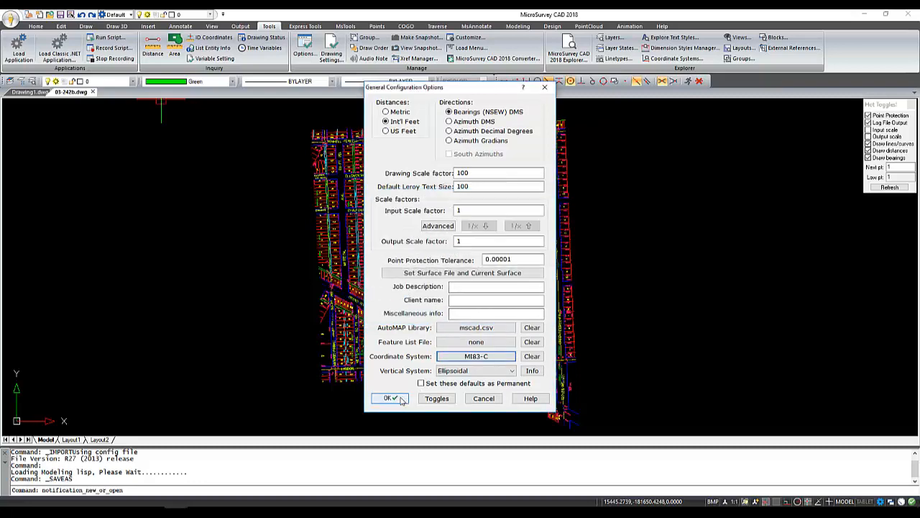
{"action": "left_click", "coordinate": [400, 397]}
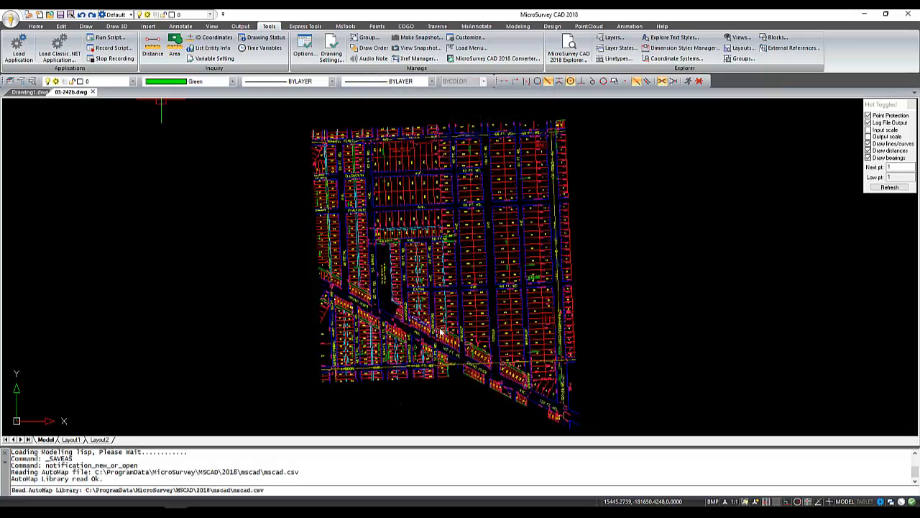